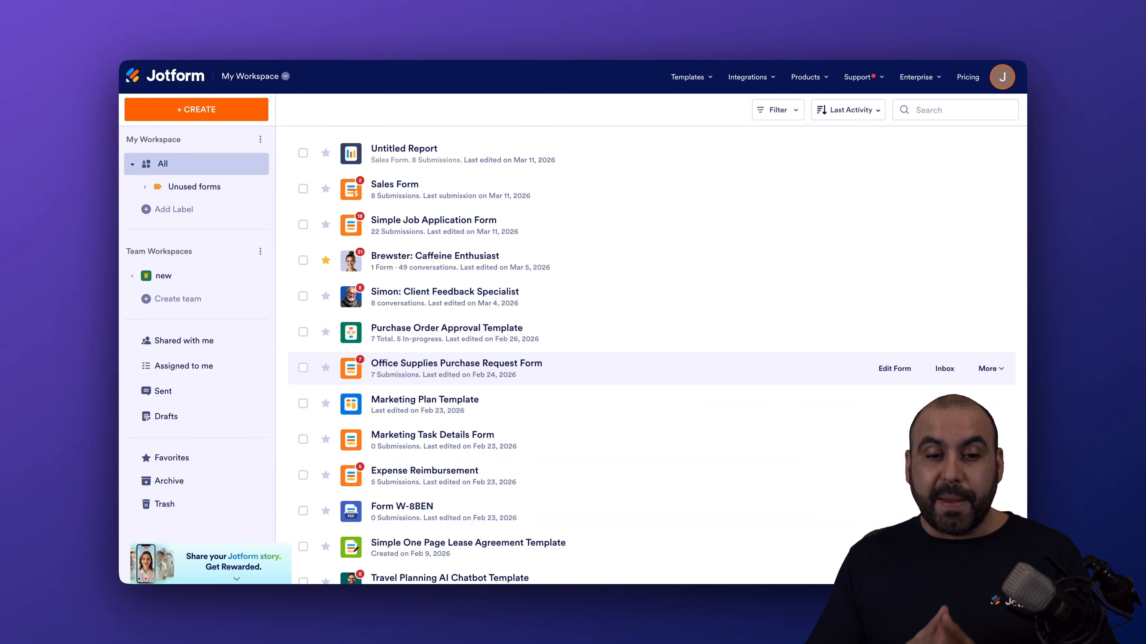
# Open the Sales Form for editing and start creating a board from it
pyautogui.click(793, 192)
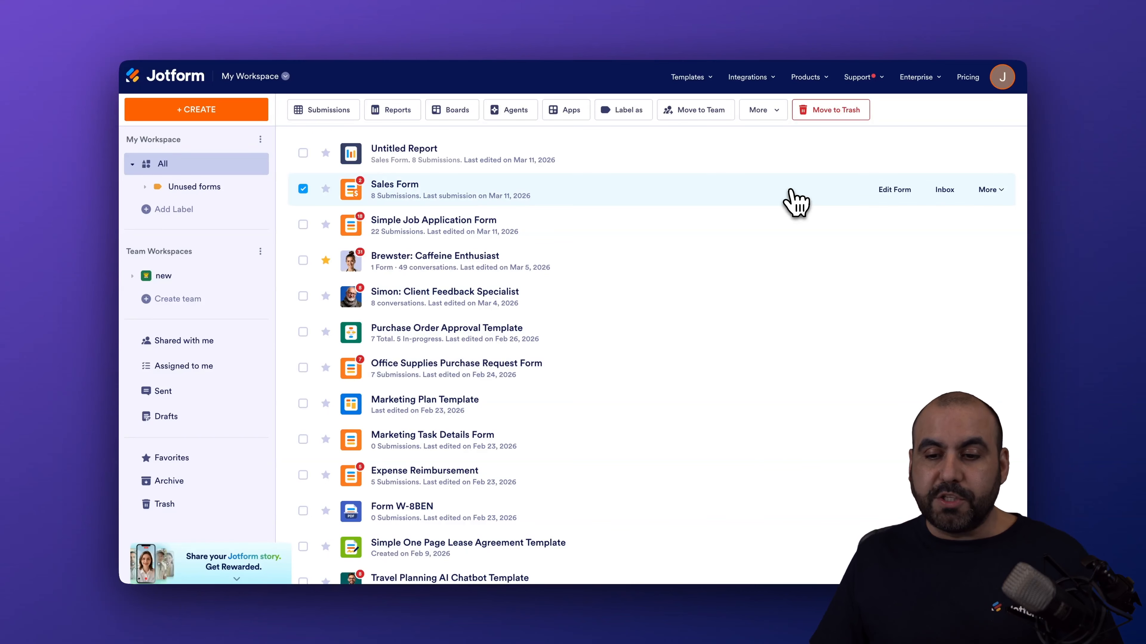
pyautogui.click(897, 196)
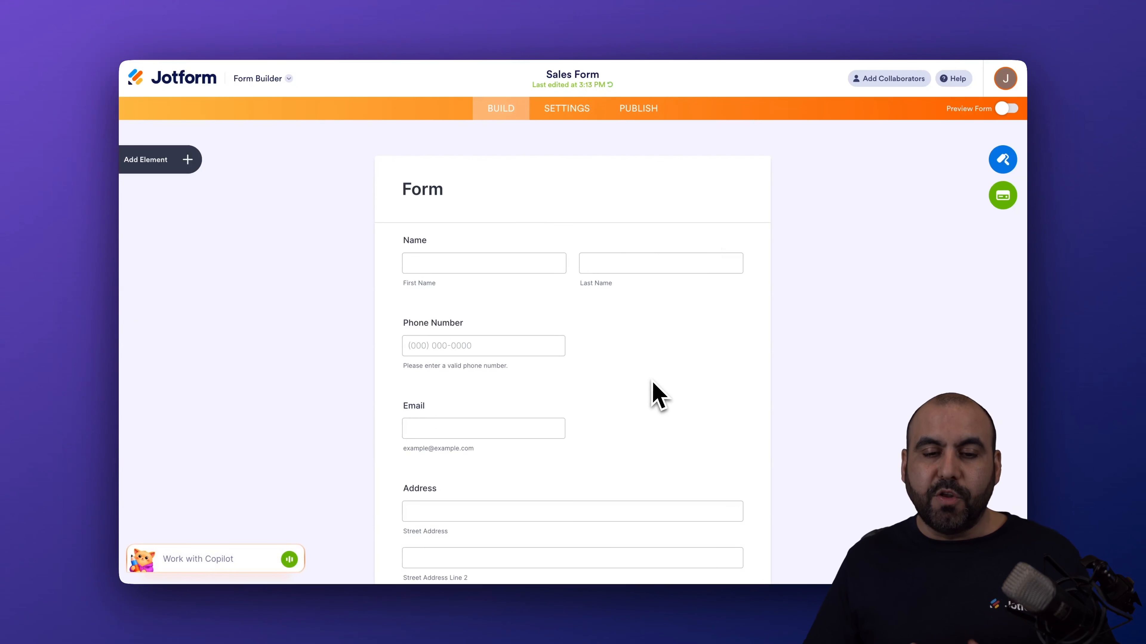
pyautogui.click(287, 80)
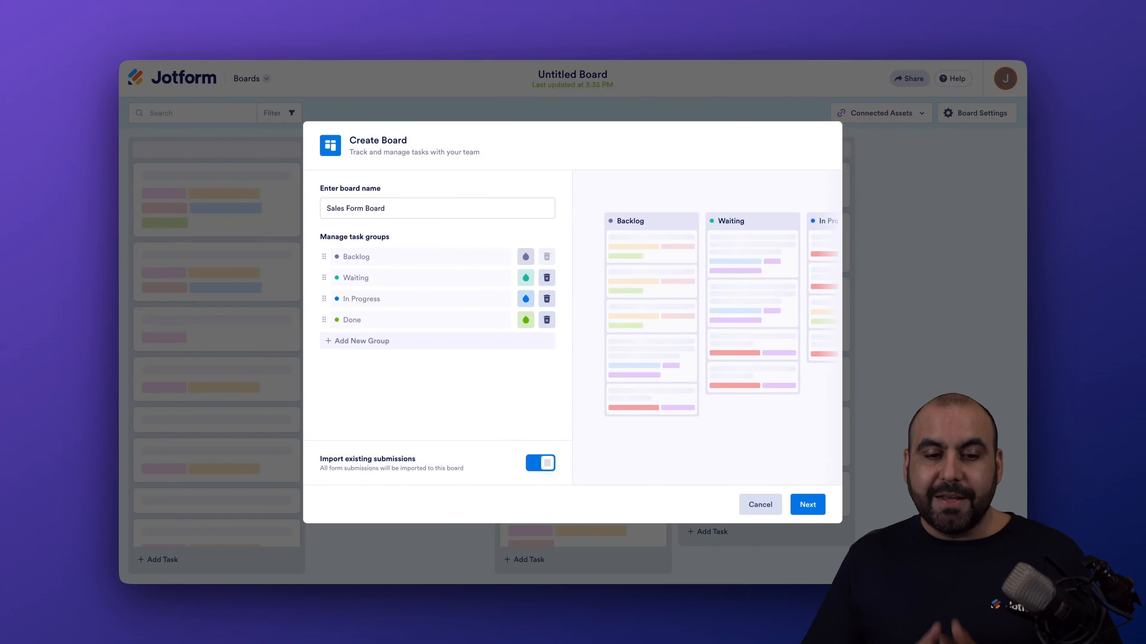
# Keep the board name Sales Form Board, add a task group named shipped before Done, and continue to field matching
pyautogui.click(394, 208)
pyautogui.moveTo(417, 212); pyautogui.dragTo(304, 211)
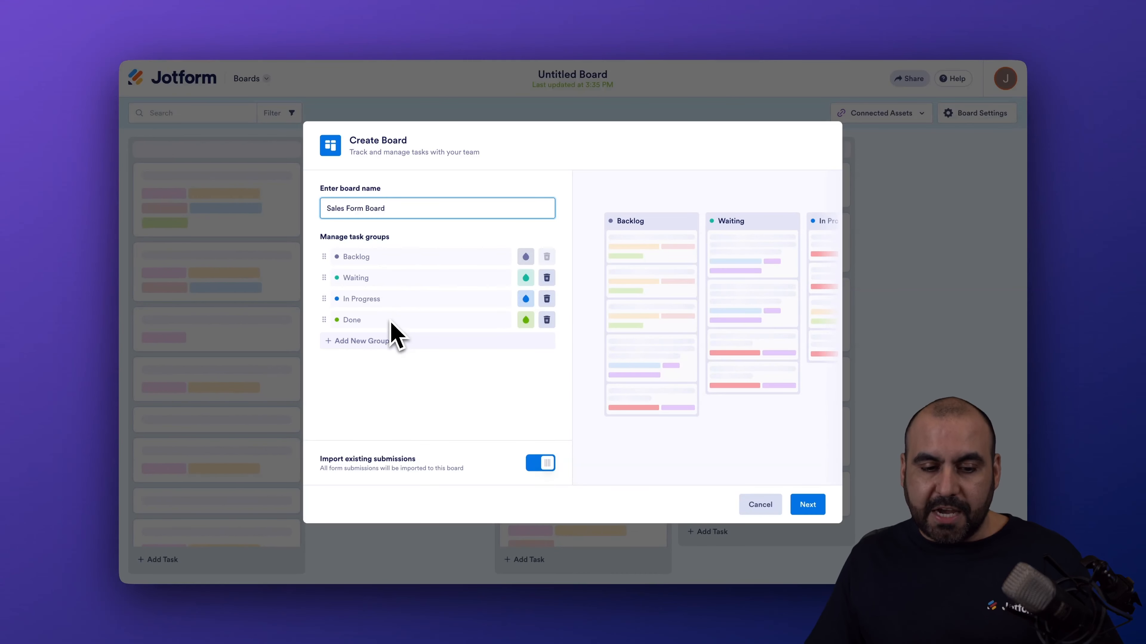
pyautogui.click(360, 342)
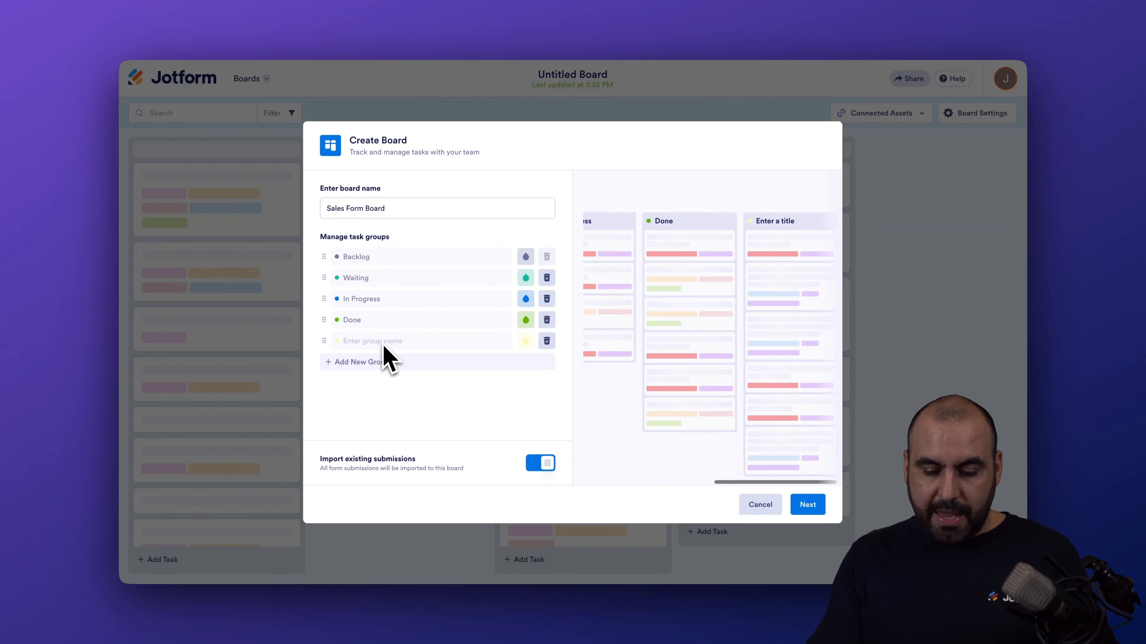
pyautogui.moveTo(325, 338); pyautogui.dragTo(323, 316)
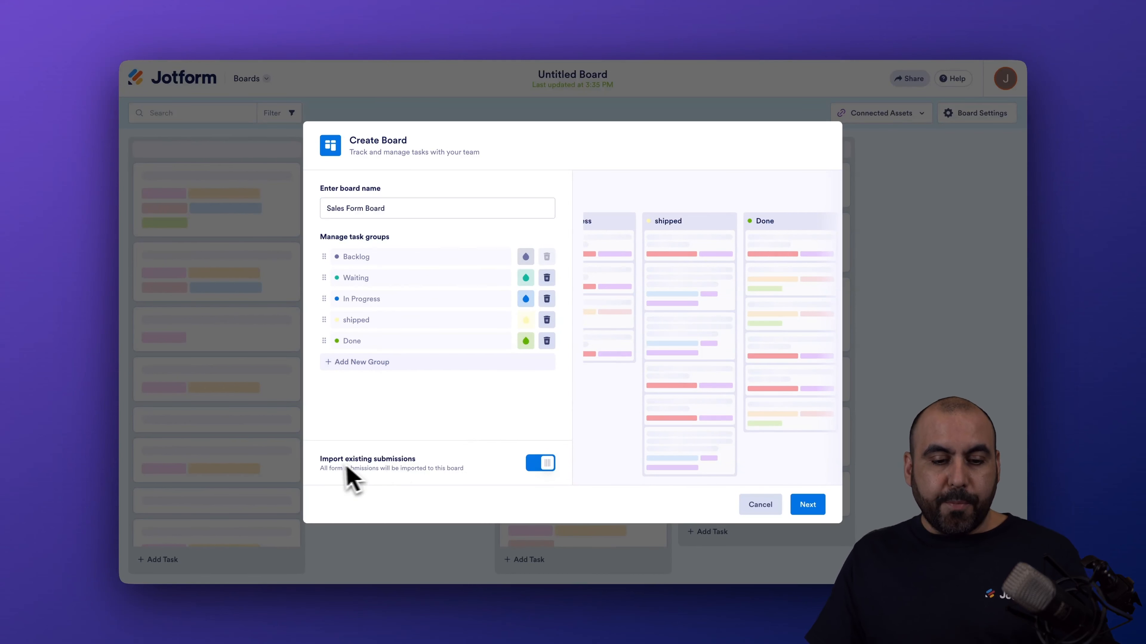
pyautogui.click(807, 506)
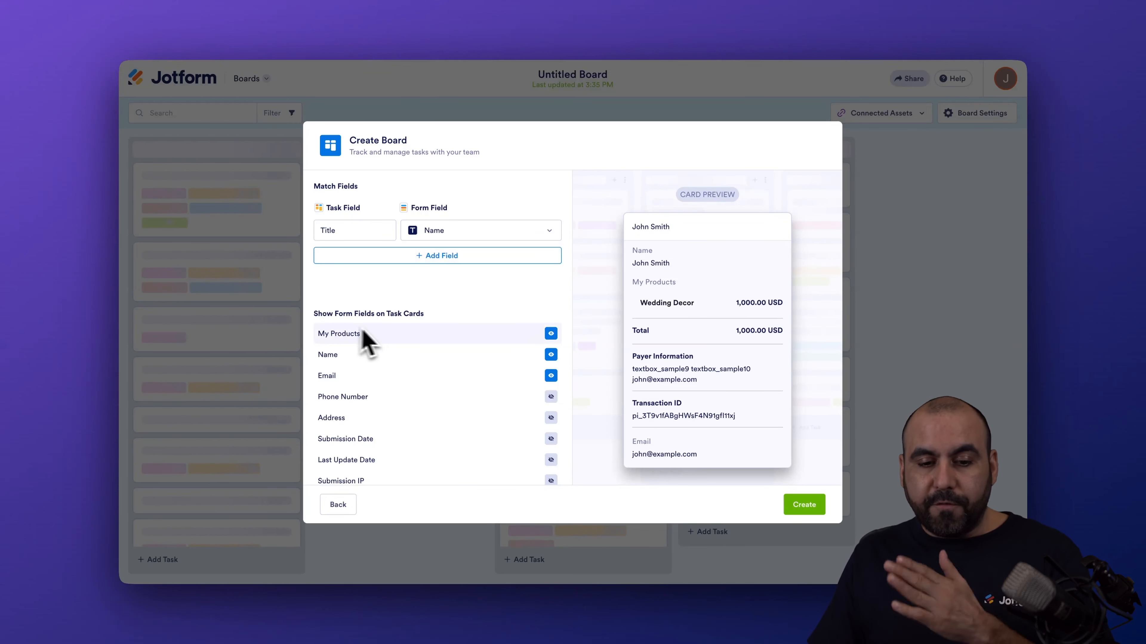
# Show the Phone Number and Address fields on the task cards and create the board
pyautogui.scroll(-1, 478, 318)
pyautogui.scroll(-1, 484, 310)
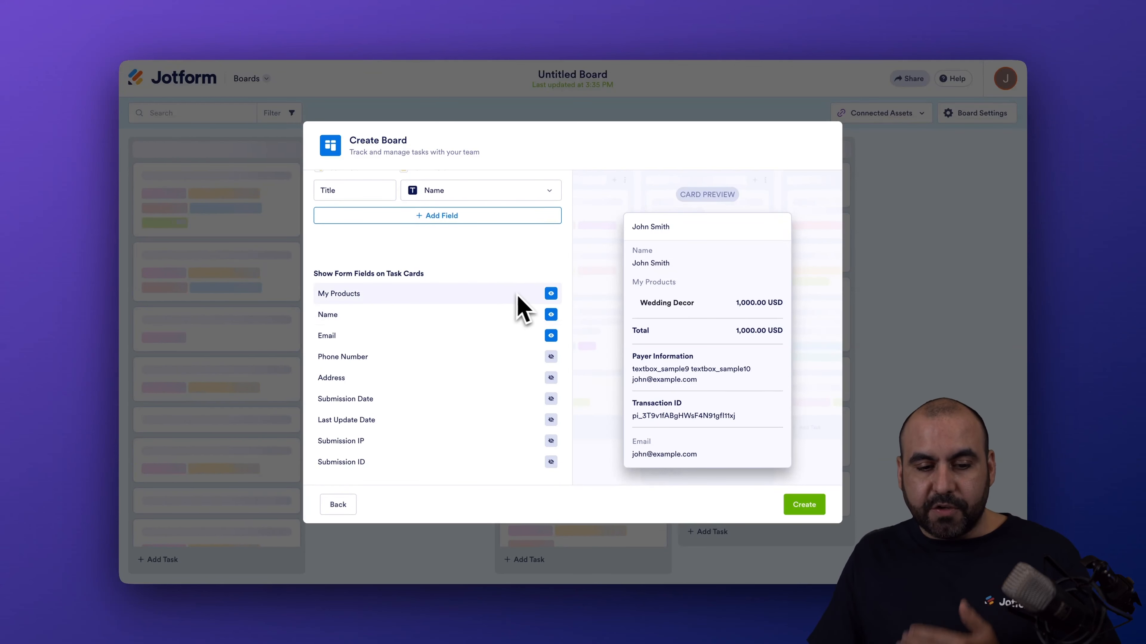
pyautogui.click(551, 358)
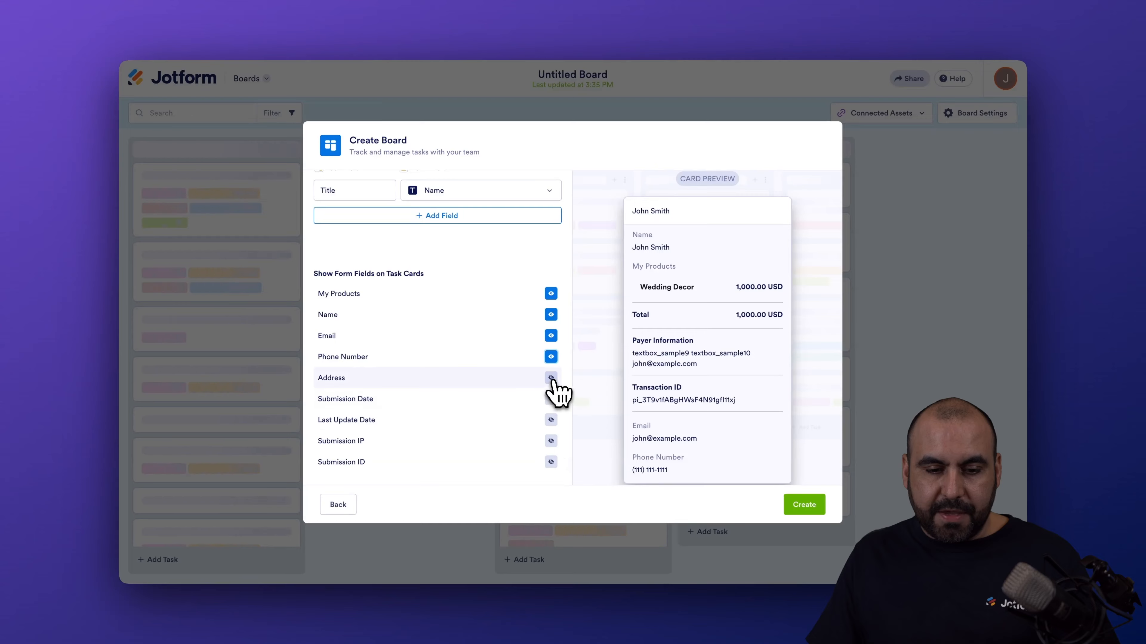
pyautogui.click(551, 378)
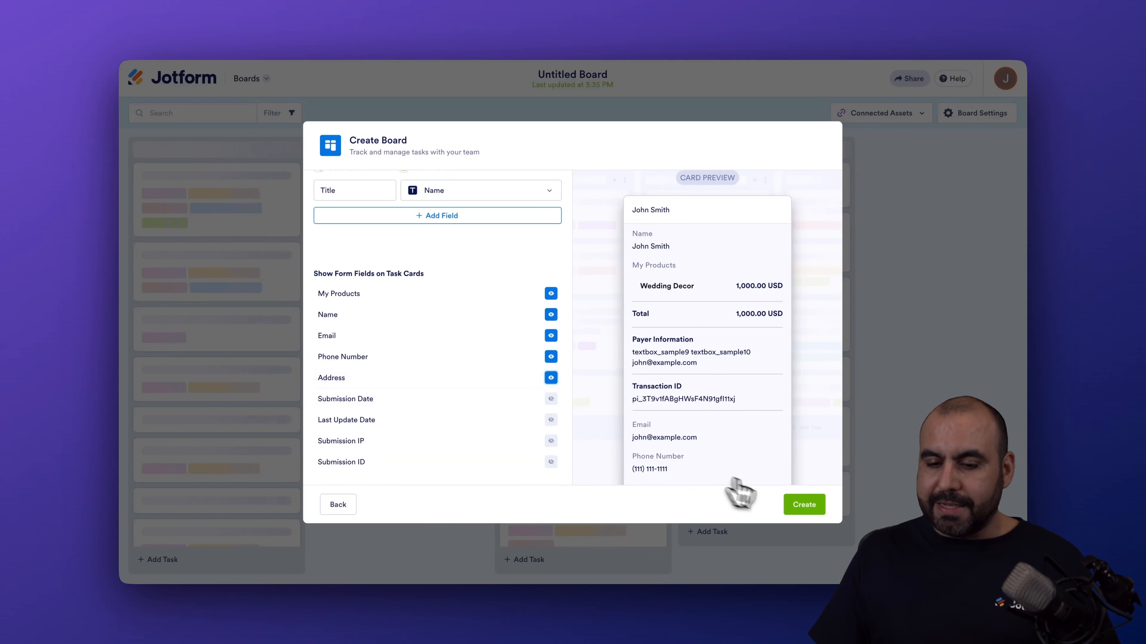
pyautogui.click(804, 505)
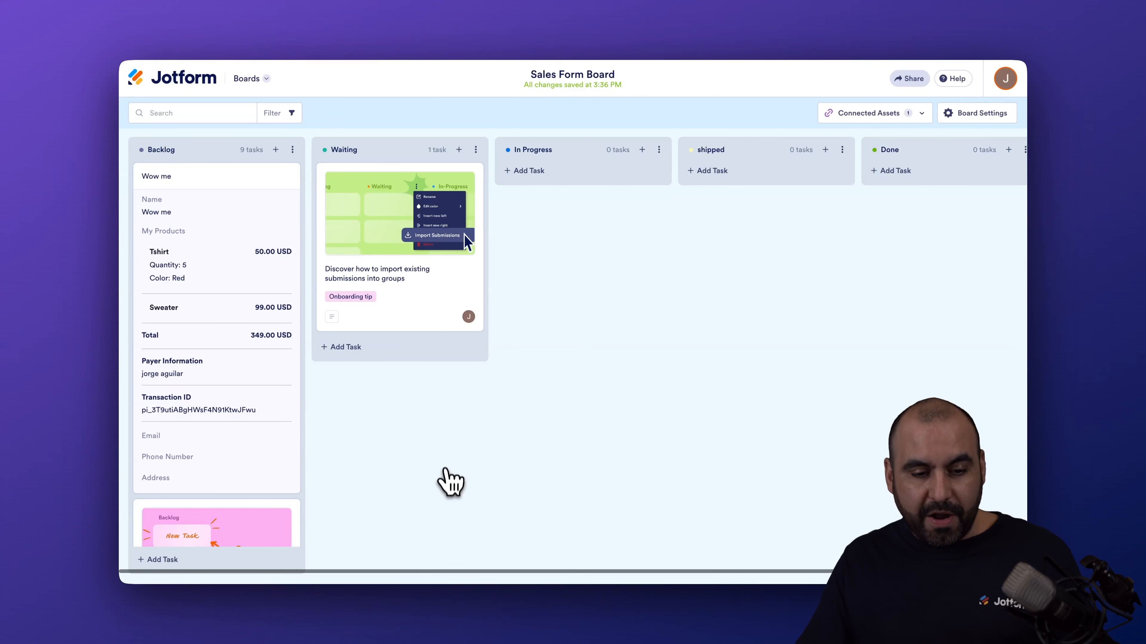
# Open the 99.00 USD Sweater task in the Backlog group and assign it to the listed board member
pyautogui.scroll(-15, 251, 409)
pyautogui.scroll(15, 251, 409)
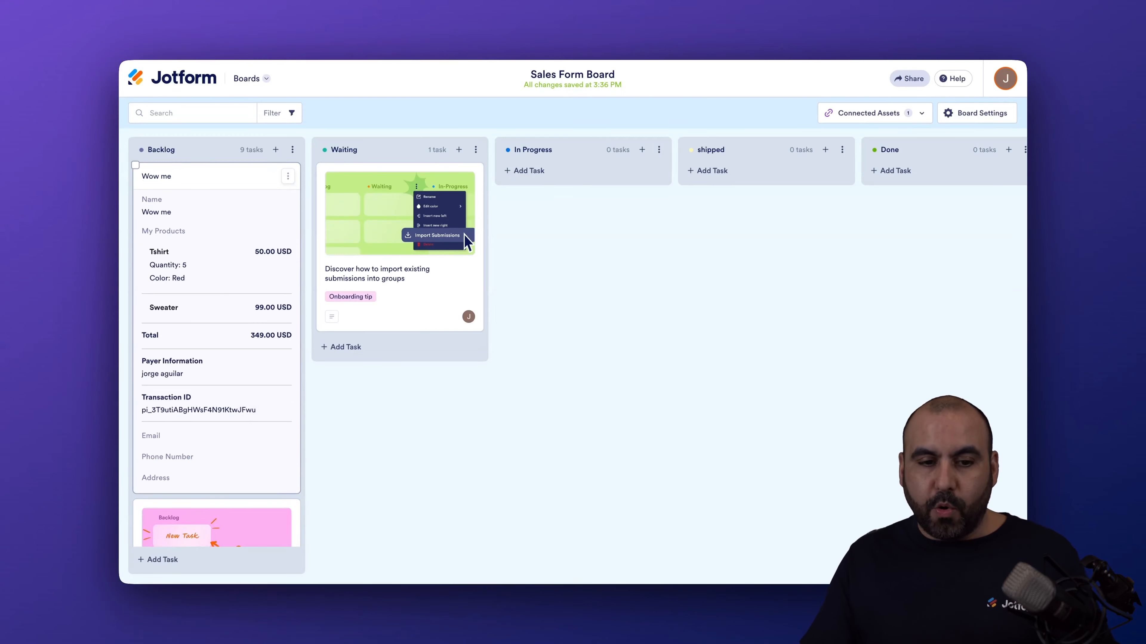
pyautogui.scroll(-5, 247, 397)
pyautogui.click(244, 326)
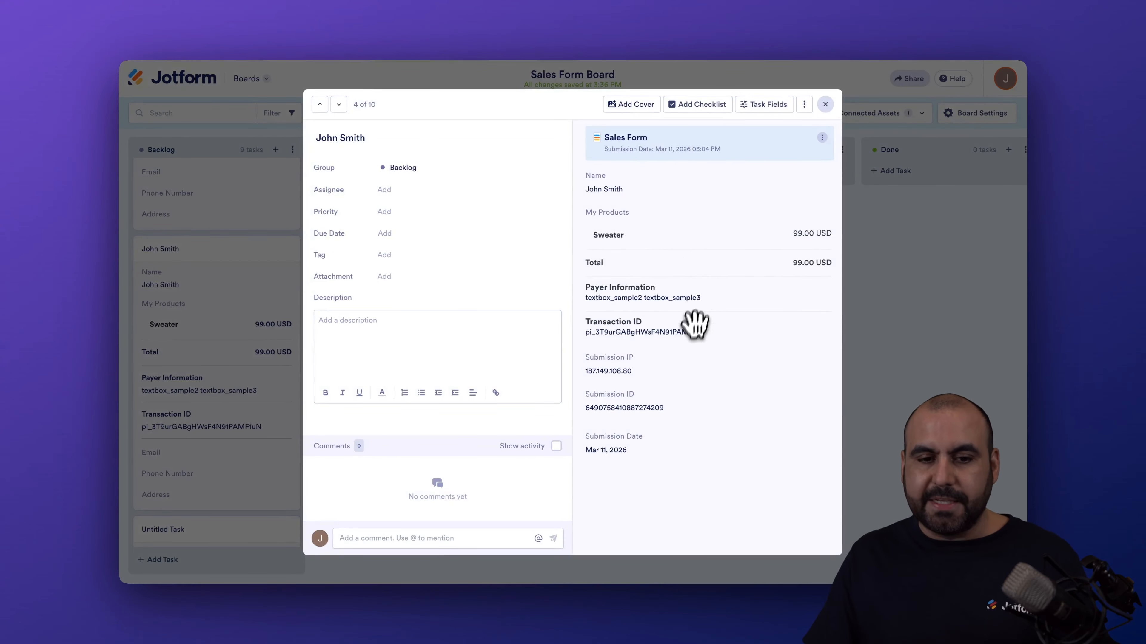
pyautogui.click(396, 191)
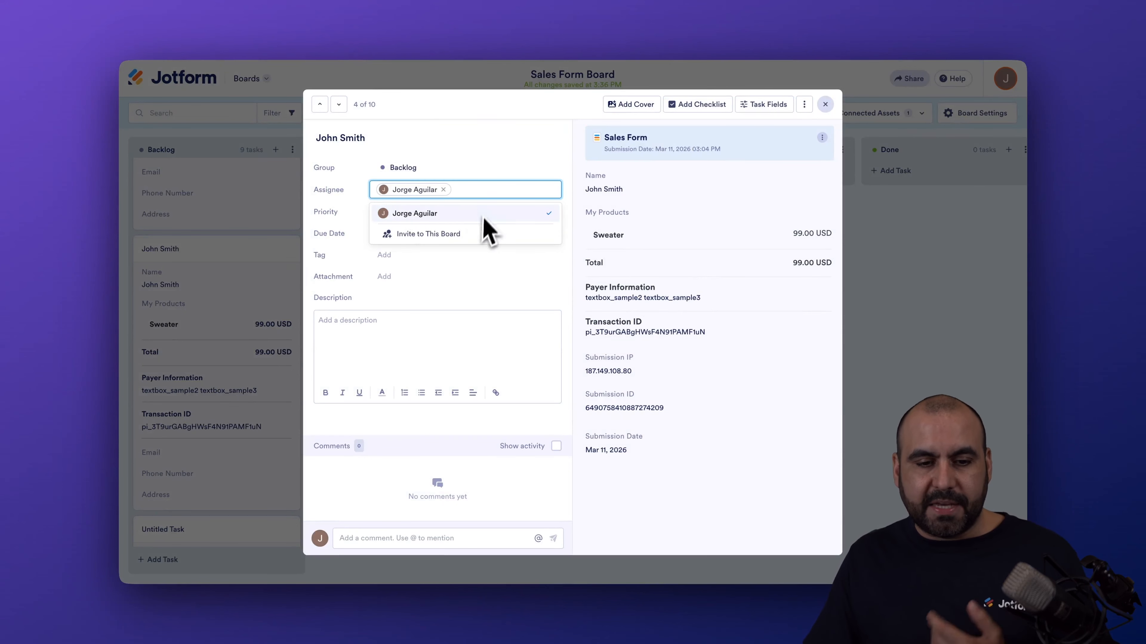
# Set the task's due date to Mar 18, 2026 and give it the Onboarding tip tag
pyautogui.click(364, 236)
pyautogui.click(401, 235)
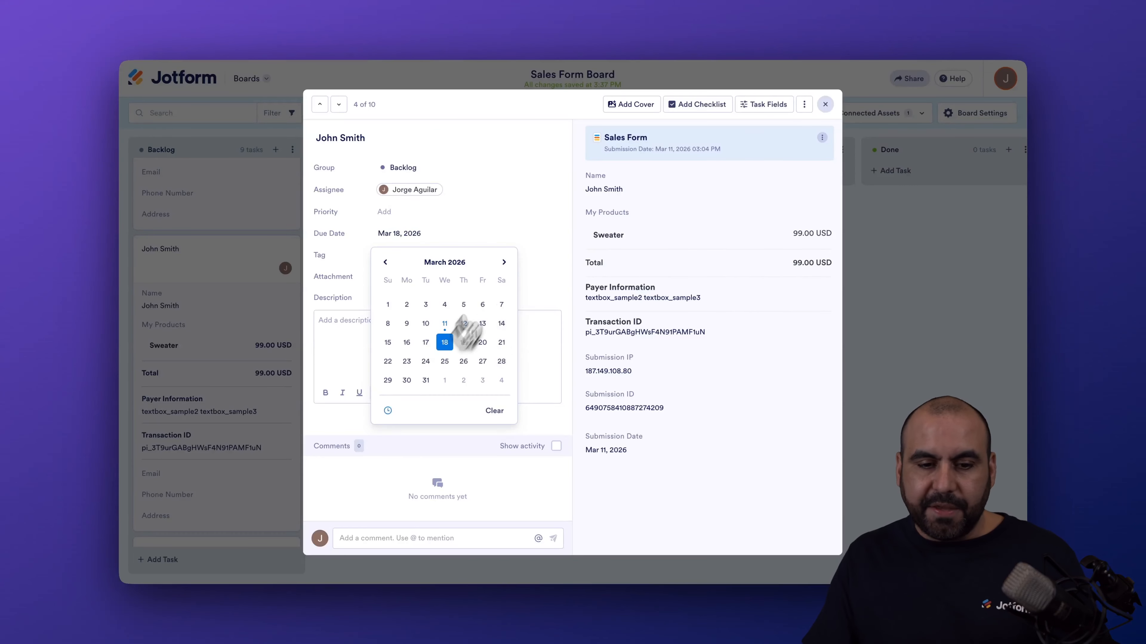
pyautogui.click(535, 220)
pyautogui.click(340, 251)
pyautogui.click(394, 253)
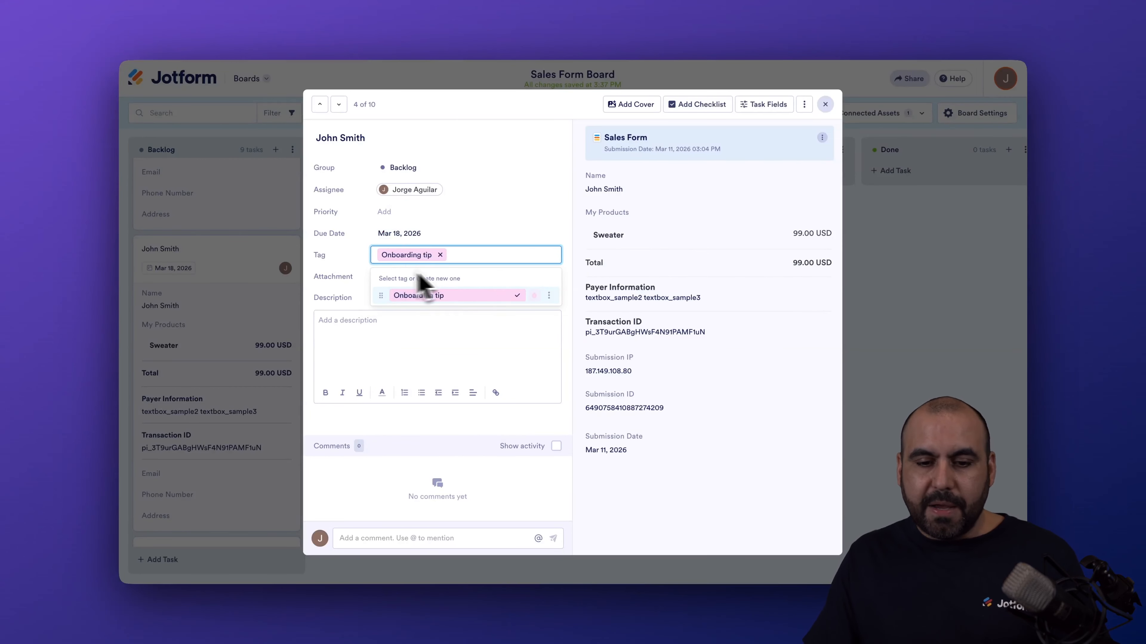
pyautogui.click(345, 263)
# Enter "test" as the task's description and post a comment reading "test"
pyautogui.click(375, 321)
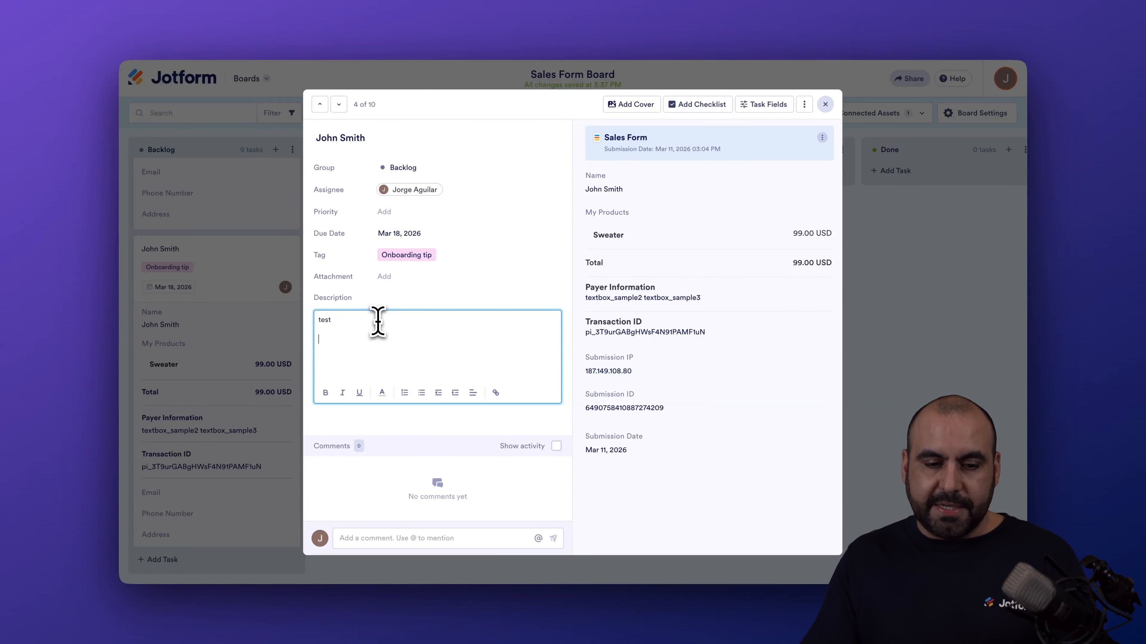
pyautogui.click(424, 470)
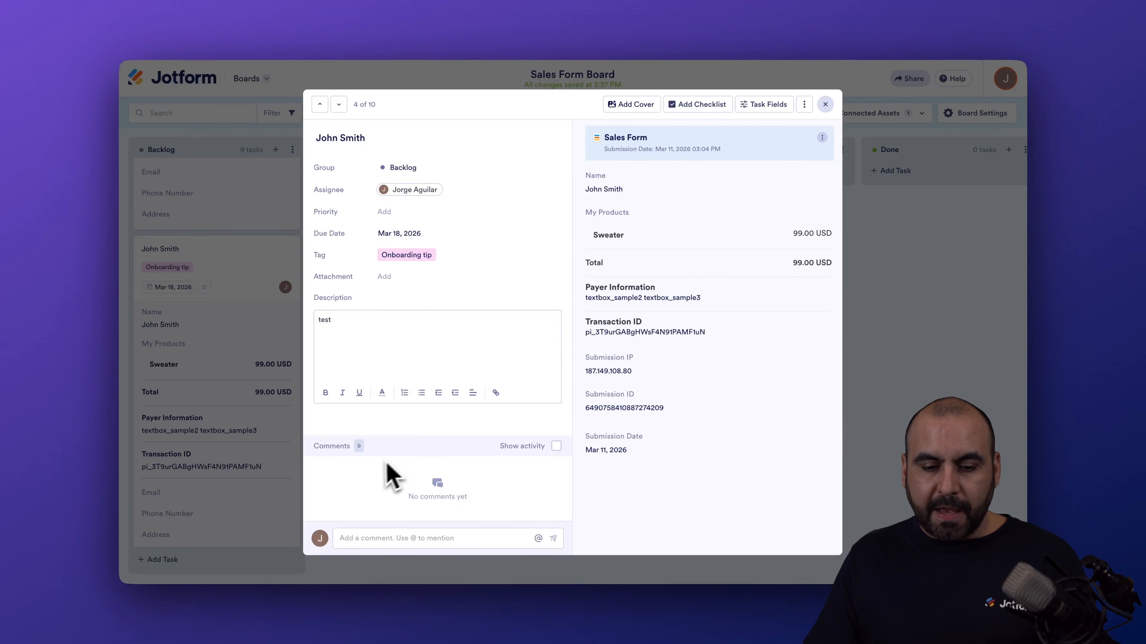
pyautogui.click(409, 537)
pyautogui.write('test')
pyautogui.press('Return')
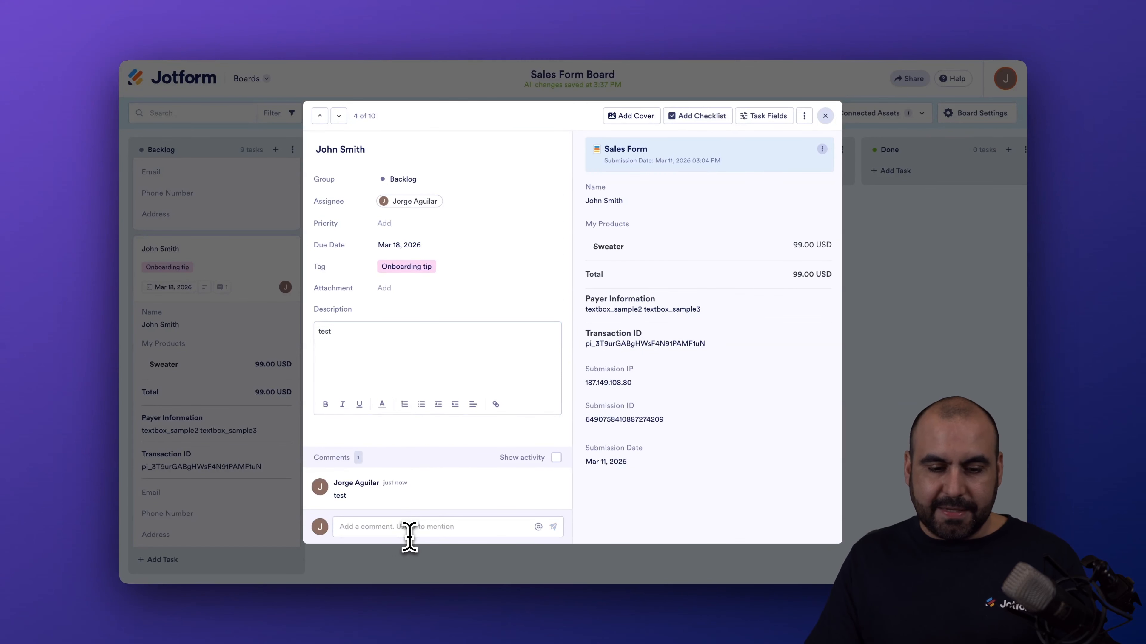
# Add a checklist to the task with the items prepare and shipped
pyautogui.click(635, 122)
pyautogui.click(688, 120)
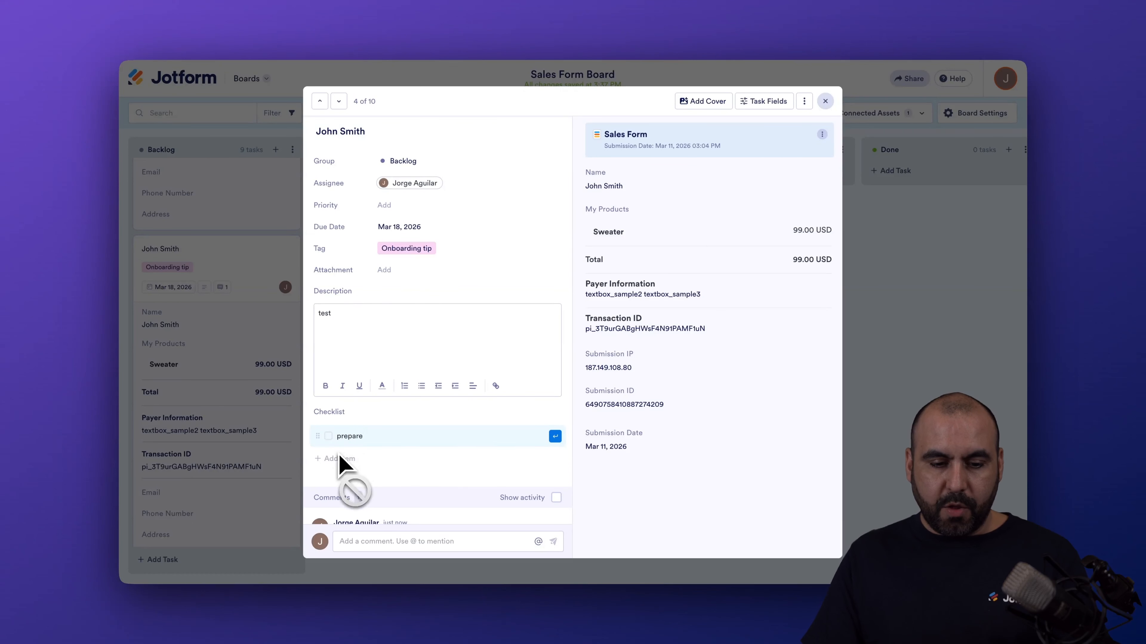
pyautogui.click(555, 436)
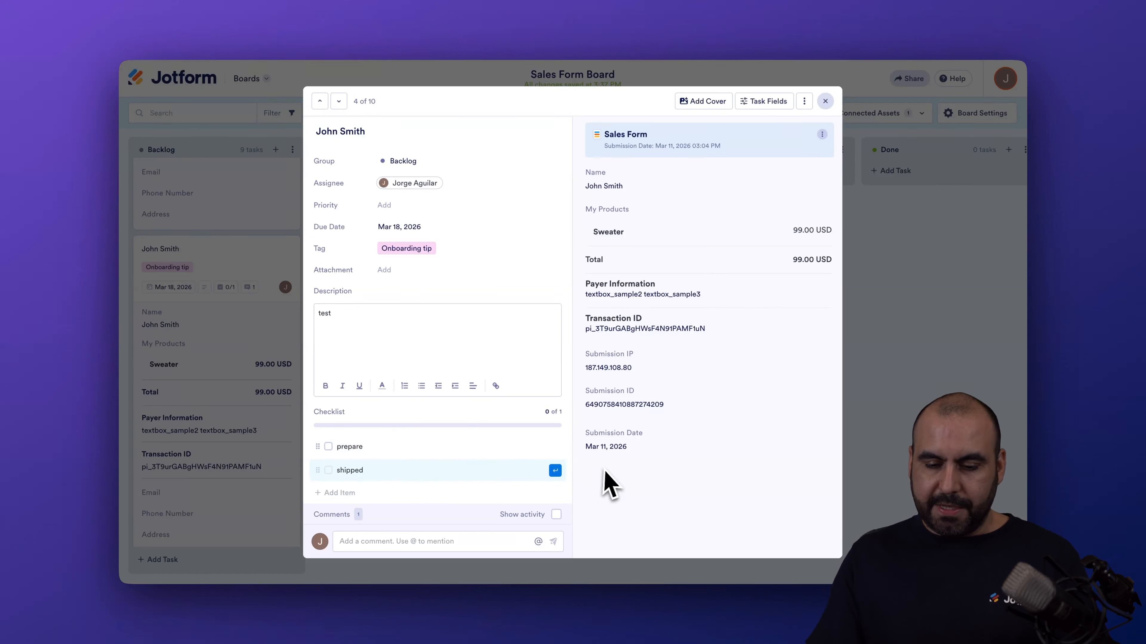
pyautogui.write('shipped')
pyautogui.press('Return')
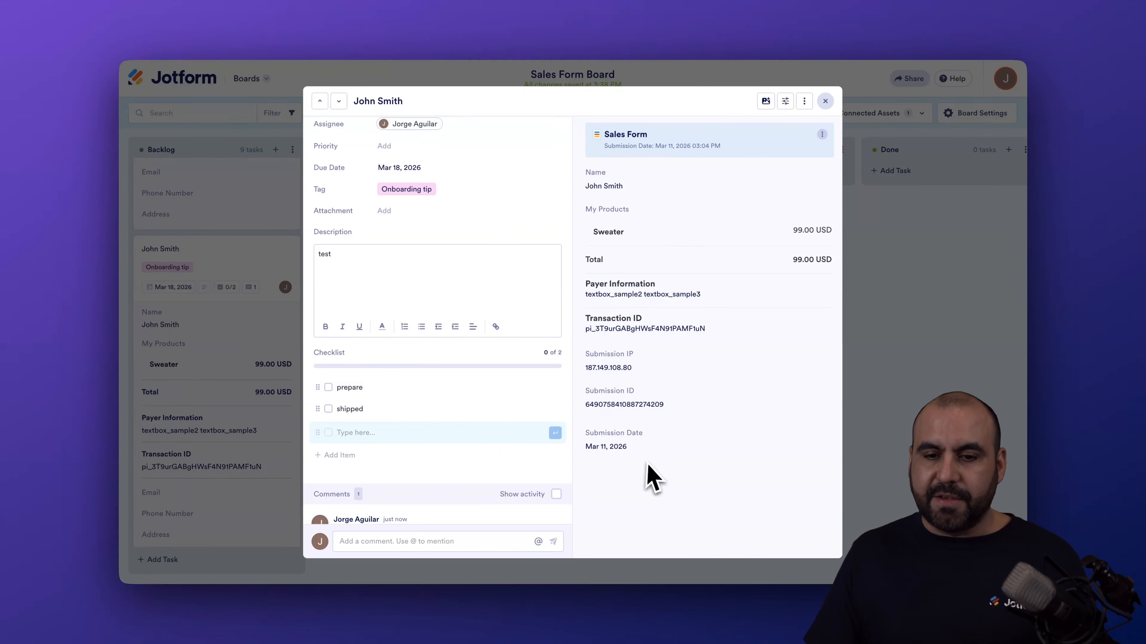
# View the additional actions available for the task and close its details
pyautogui.click(804, 104)
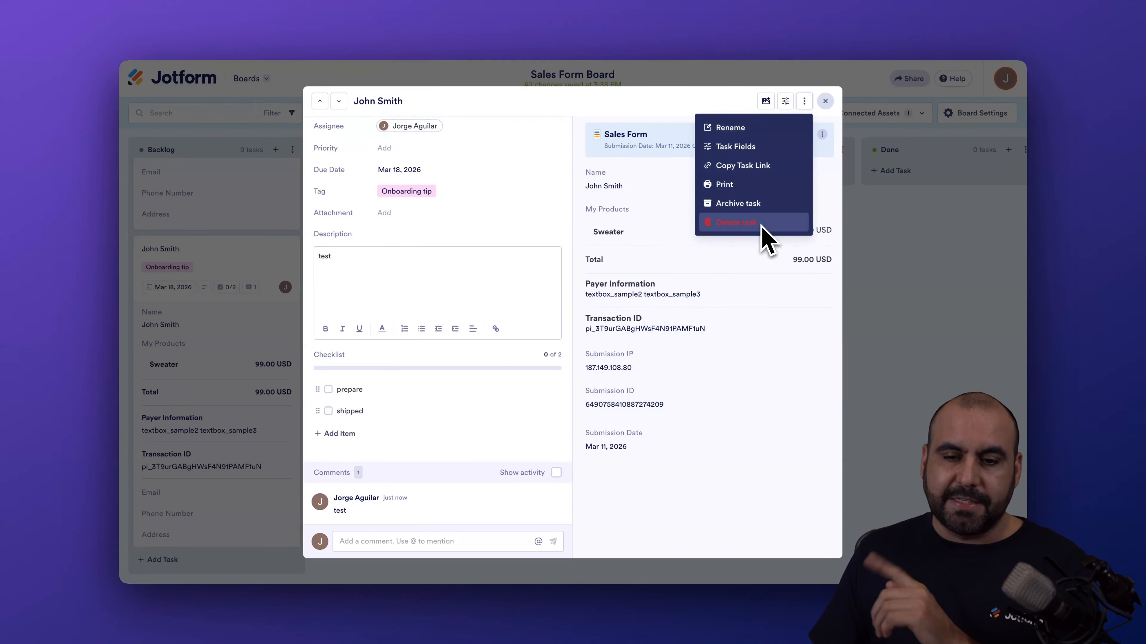
pyautogui.click(825, 101)
pyautogui.click(825, 100)
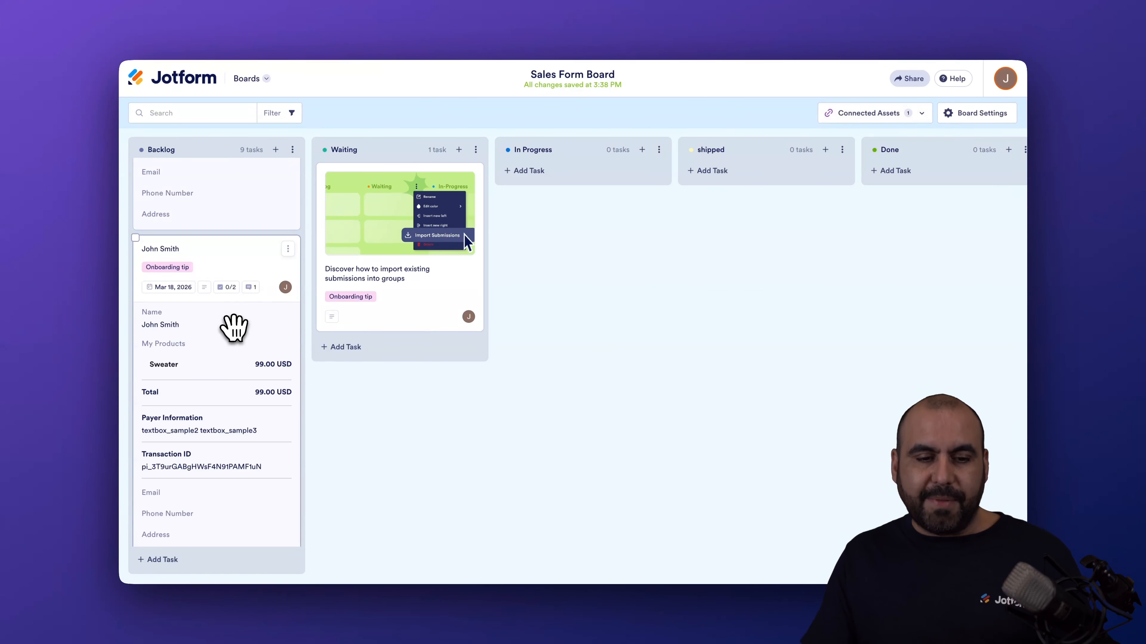
# Move the 99.00 USD Sweater task from Backlog to In Progress and the 149.00 USD task below Untitled Task to shipped
pyautogui.moveTo(234, 328); pyautogui.dragTo(588, 239)
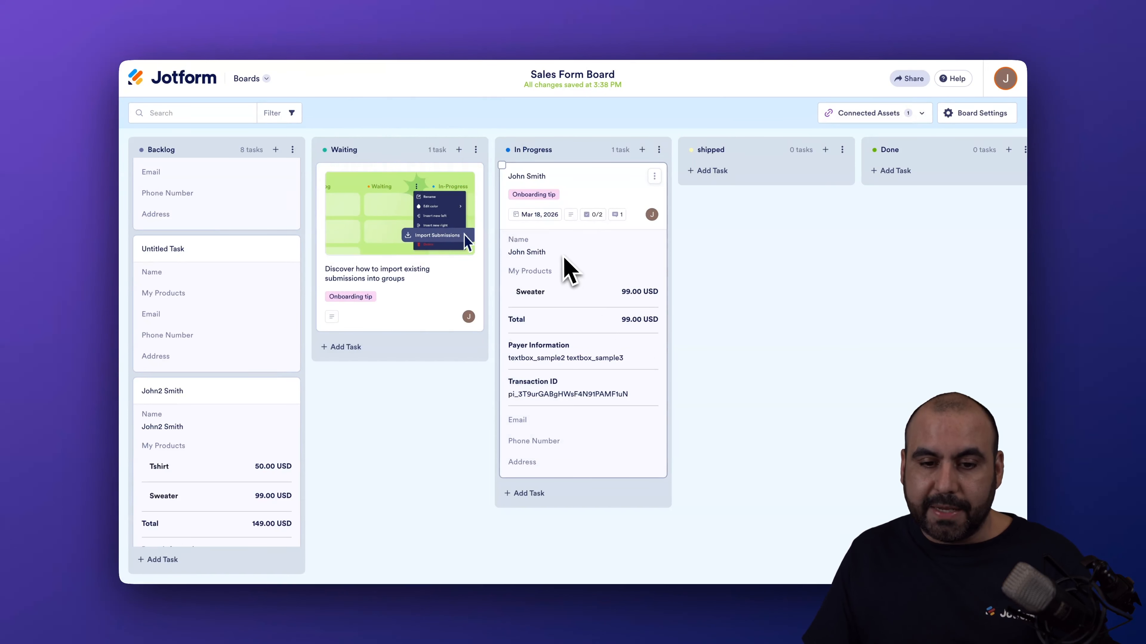
pyautogui.scroll(-2, 209, 422)
pyautogui.moveTo(204, 384); pyautogui.dragTo(711, 302)
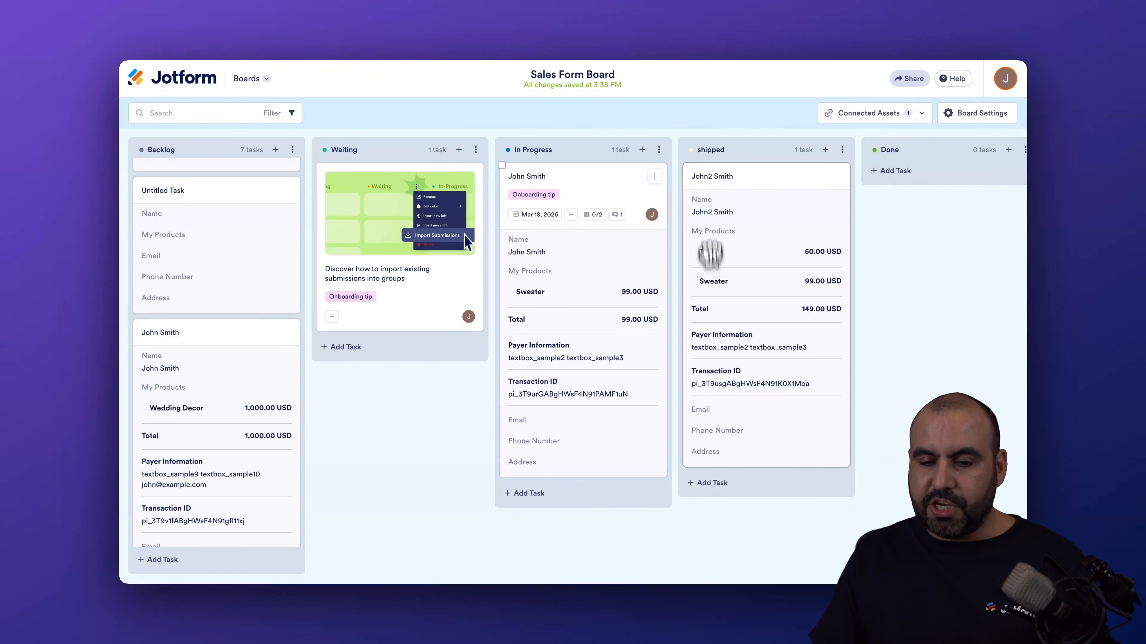
pyautogui.hscroll(5, 748, 233)
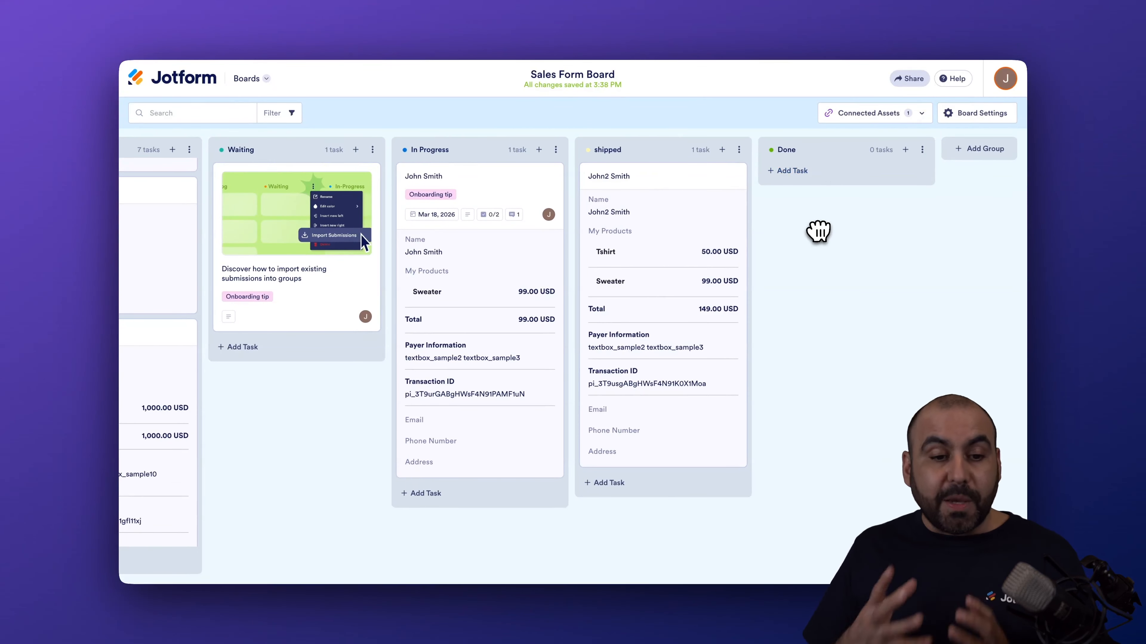
pyautogui.hscroll(-3, 234, 323)
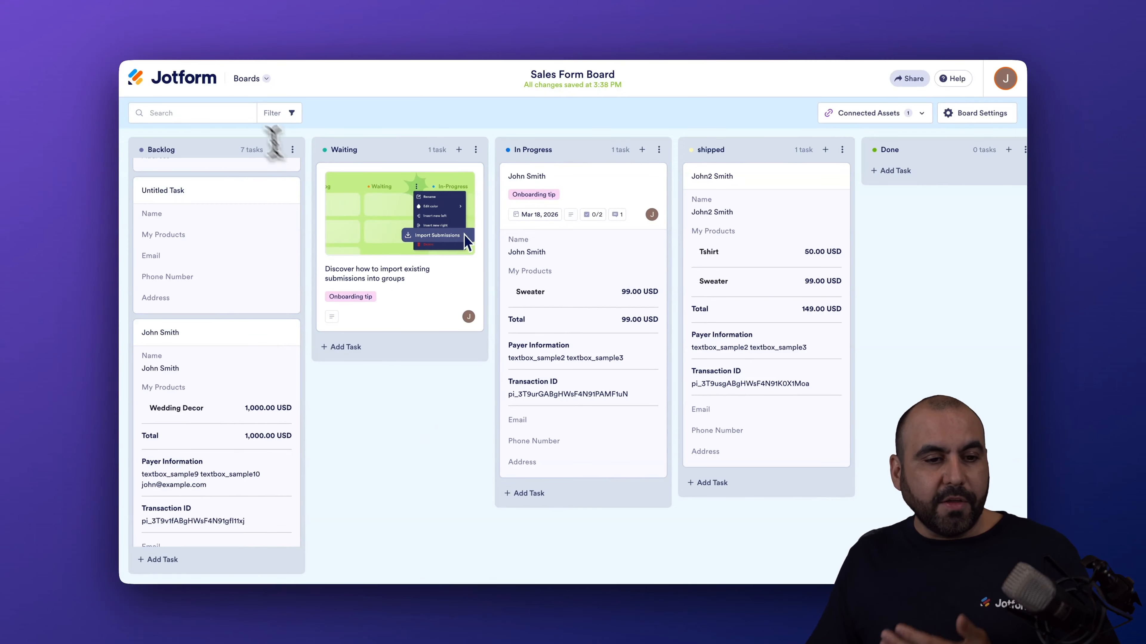
# Search the board's tasks for "sweater" and clear the search
pyautogui.click(234, 116)
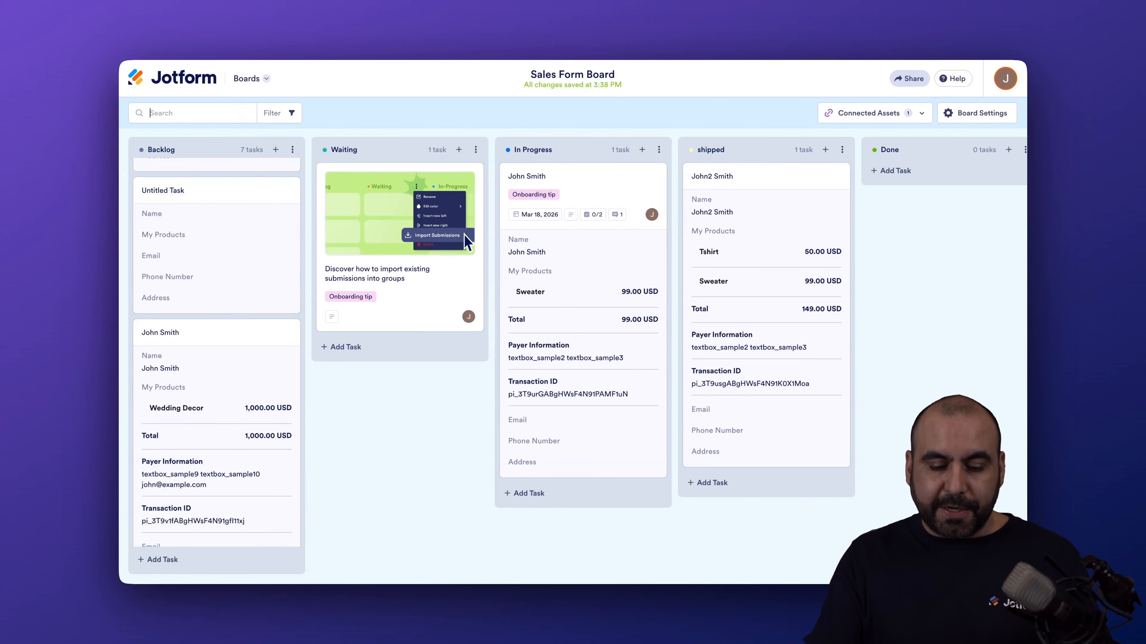
pyautogui.write('swearte')
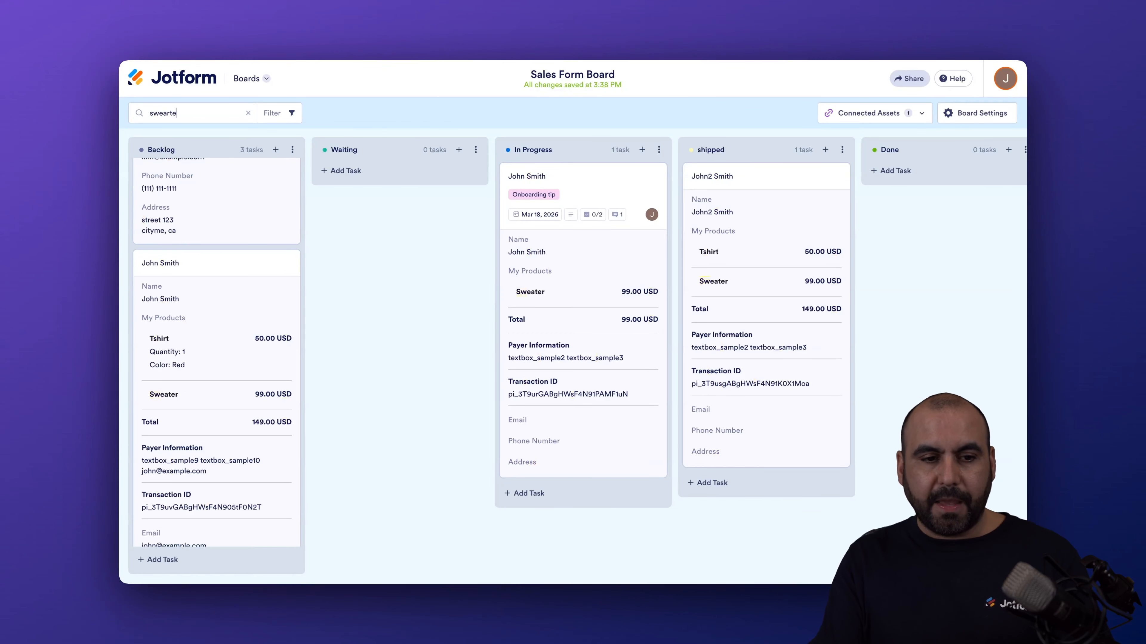
pyautogui.press('BackSpace')
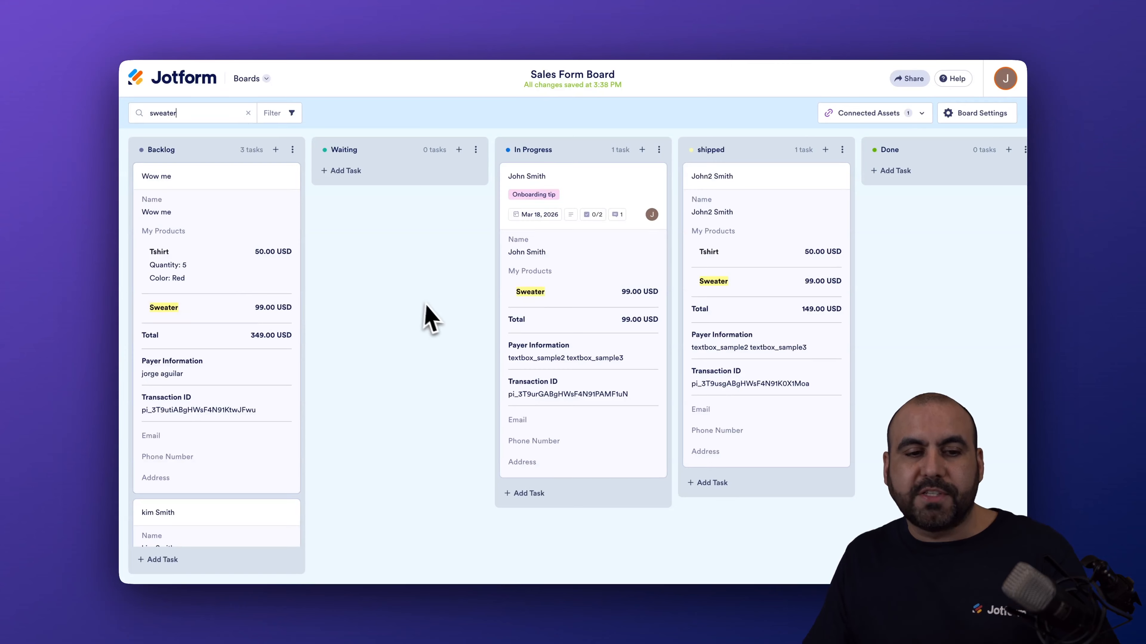
pyautogui.click(249, 114)
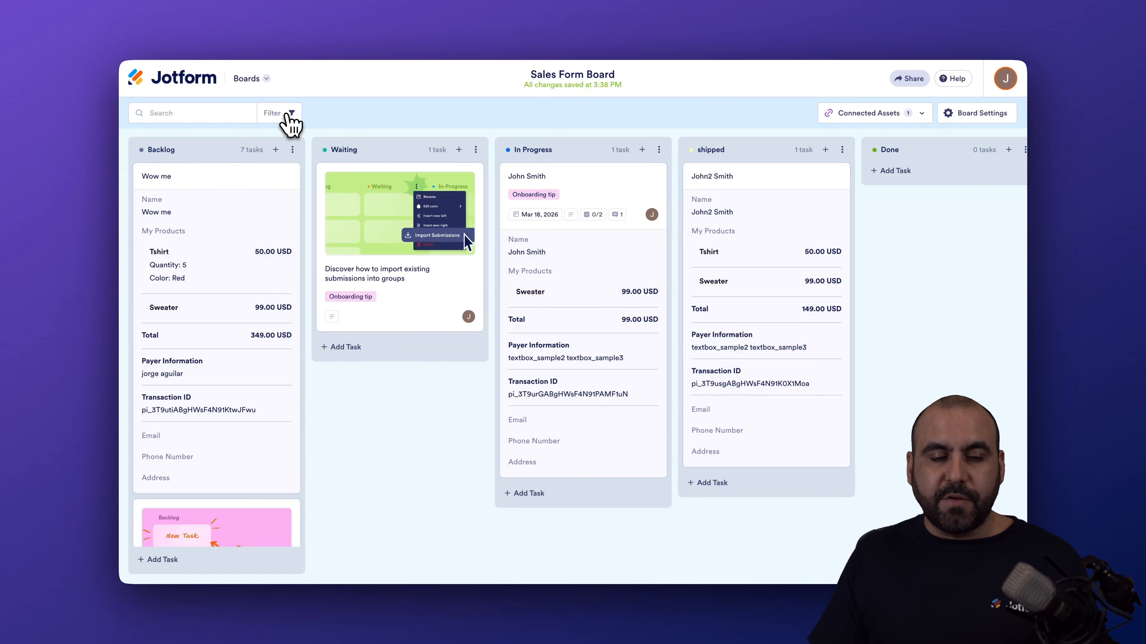
# Filter the board to tasks whose Description includes "test"
pyautogui.click(290, 113)
pyautogui.click(213, 213)
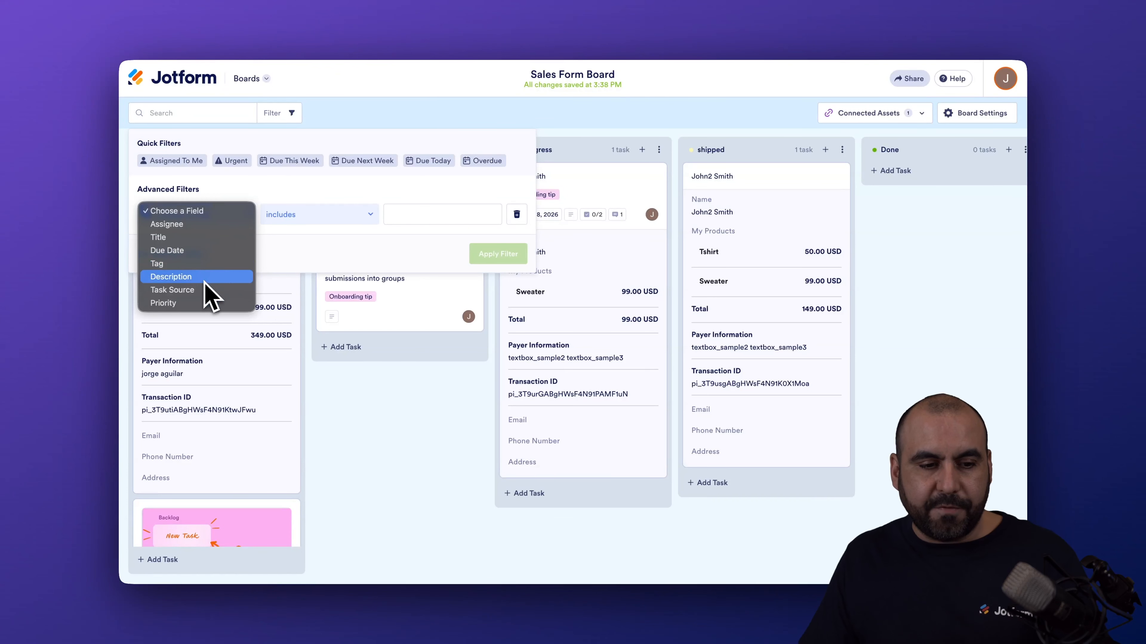
pyautogui.click(213, 280)
pyautogui.click(355, 220)
pyautogui.click(403, 217)
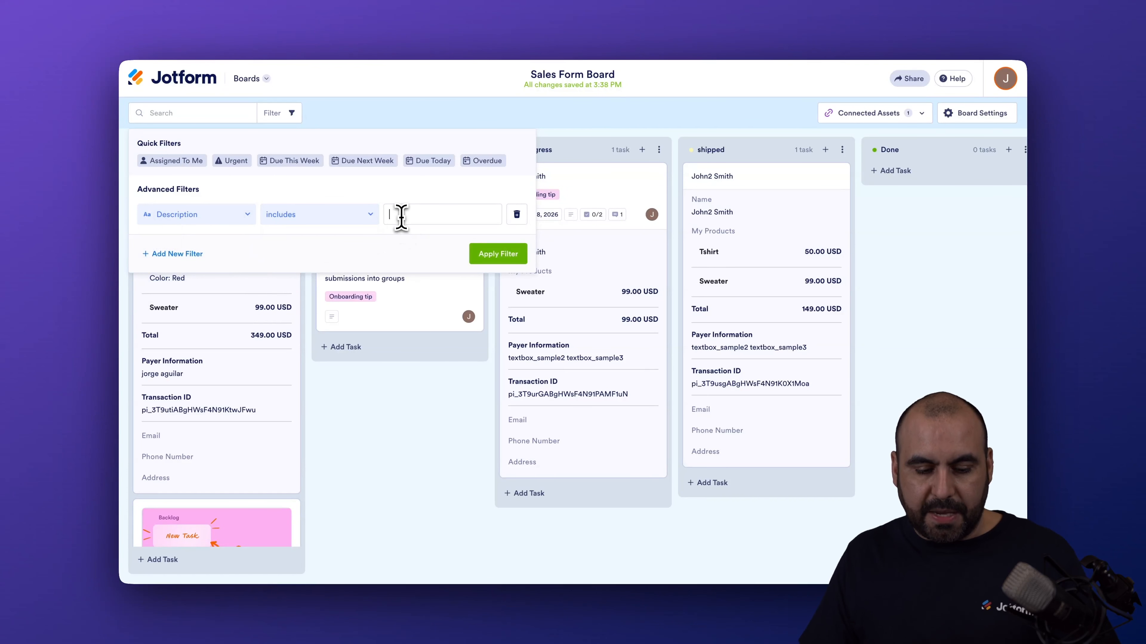
pyautogui.click(497, 256)
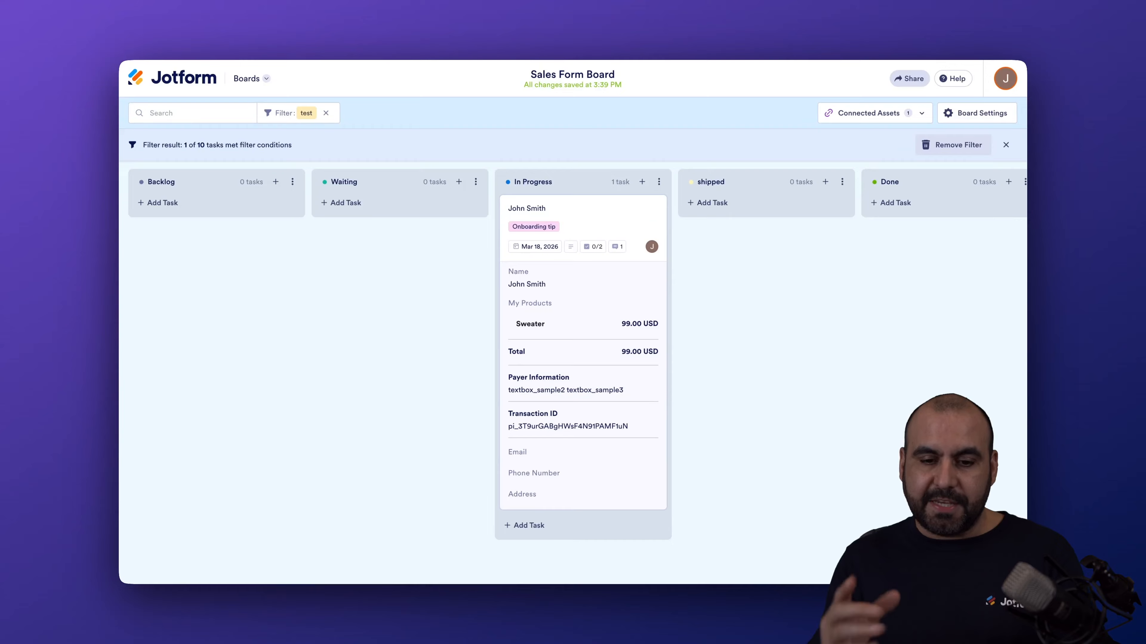
# Clear the "test" filter, apply the Due Next Week quick filter, and turn it off again
pyautogui.click(326, 113)
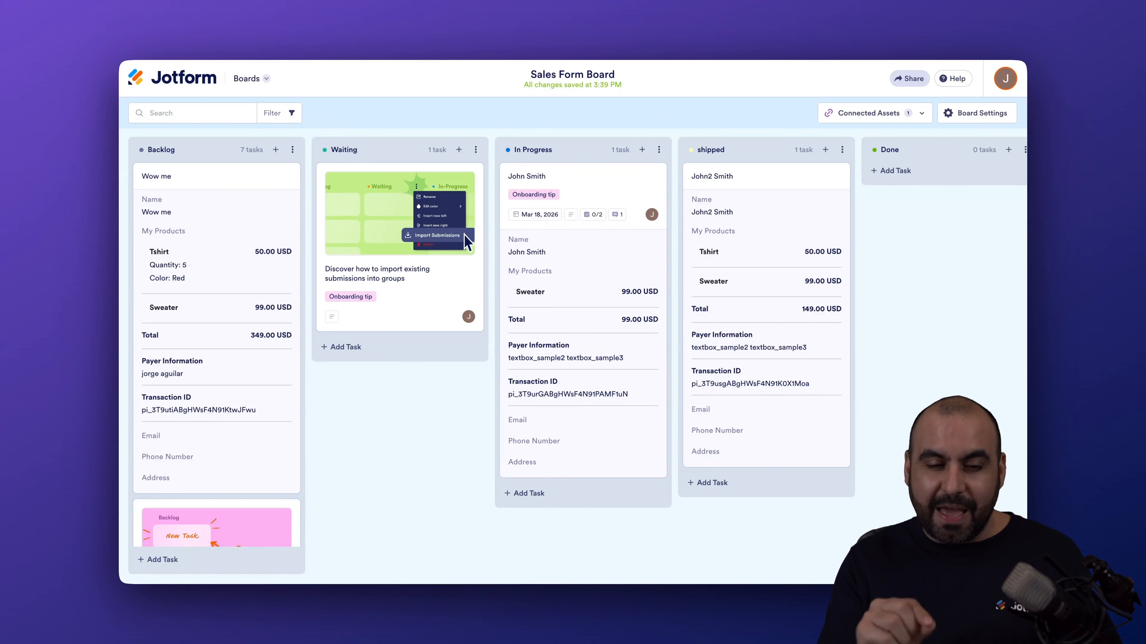
pyautogui.click(290, 116)
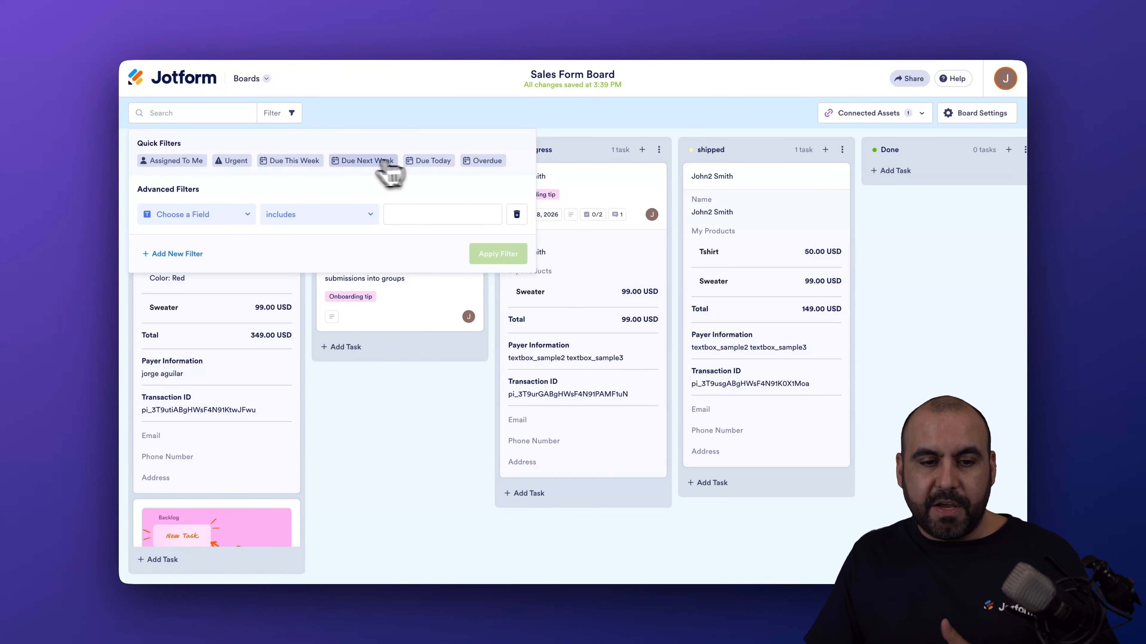
pyautogui.click(365, 164)
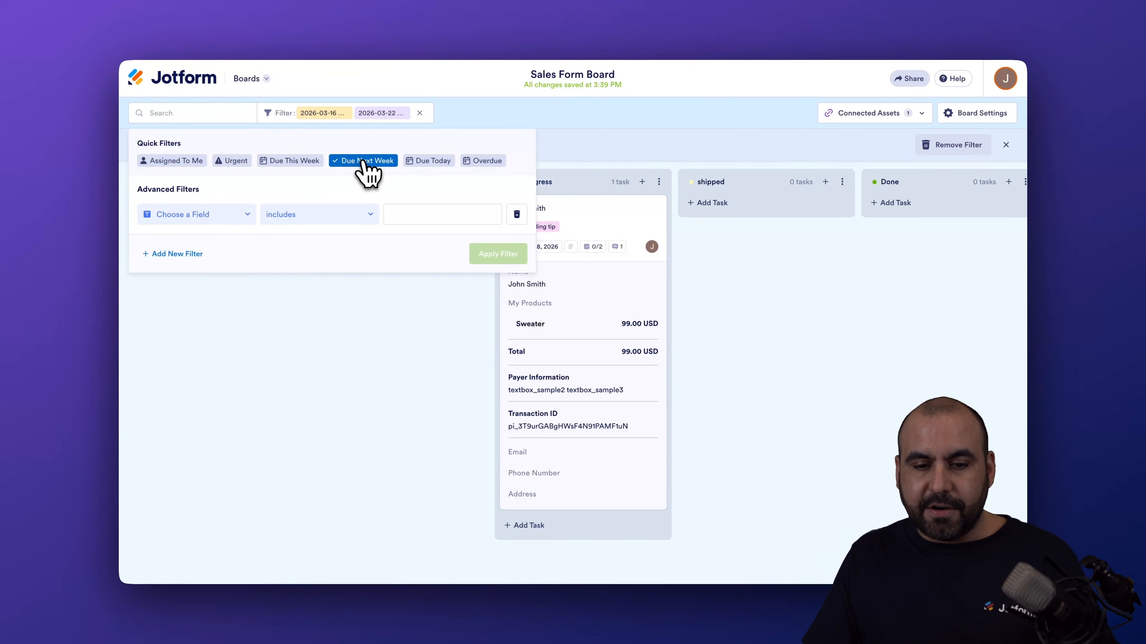
pyautogui.click(363, 161)
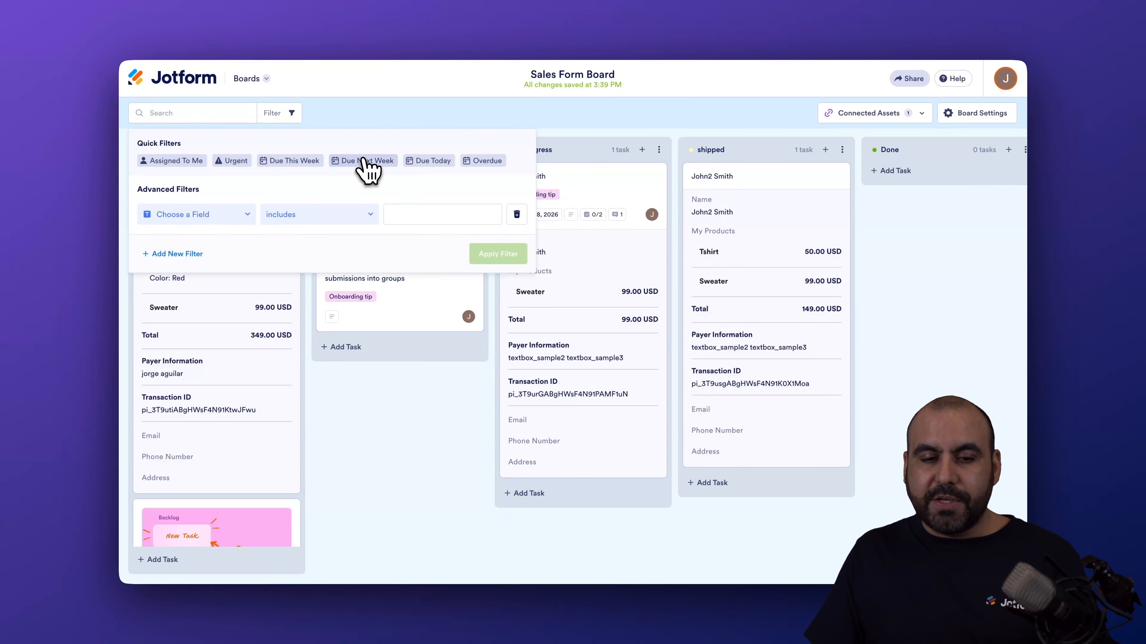
pyautogui.click(470, 122)
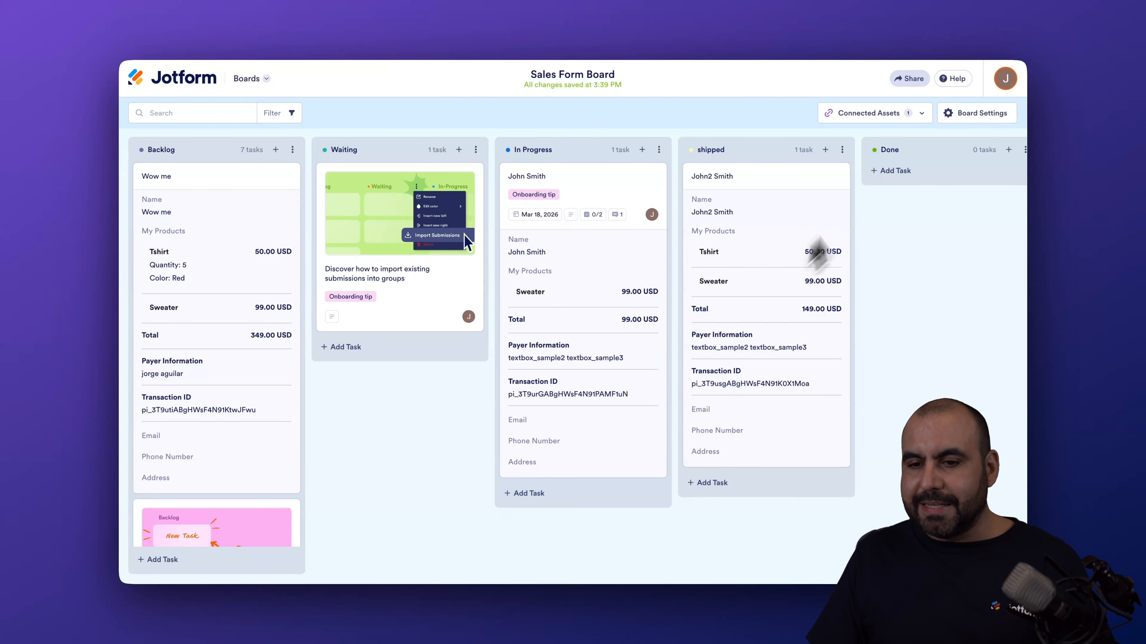
# View the board's connected assets and the asset types available to connect
pyautogui.click(922, 114)
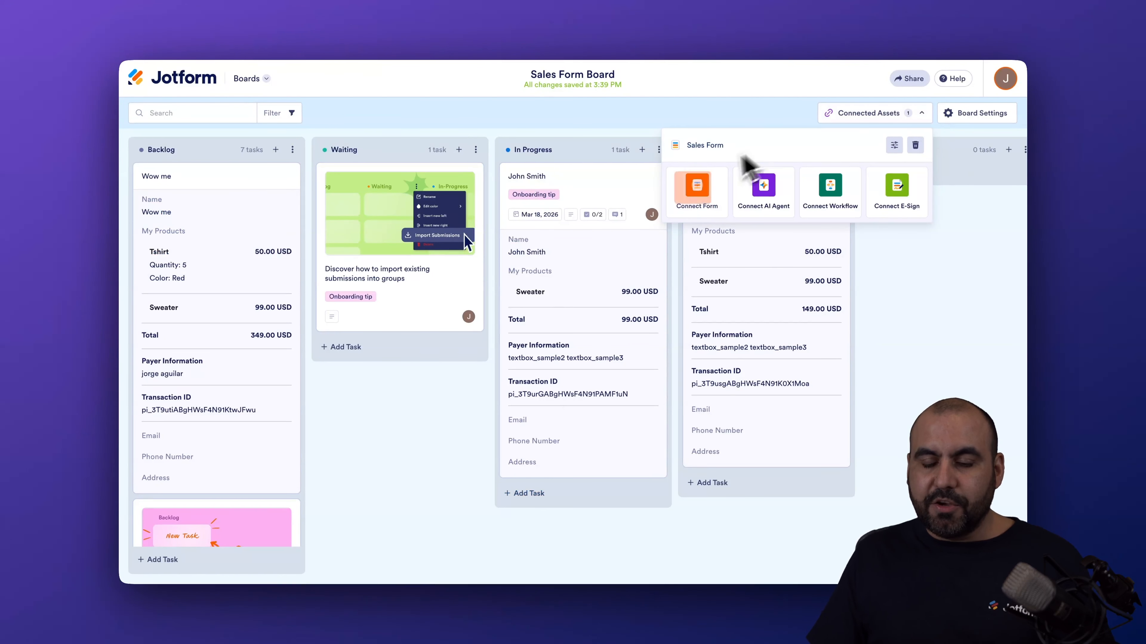
pyautogui.click(942, 271)
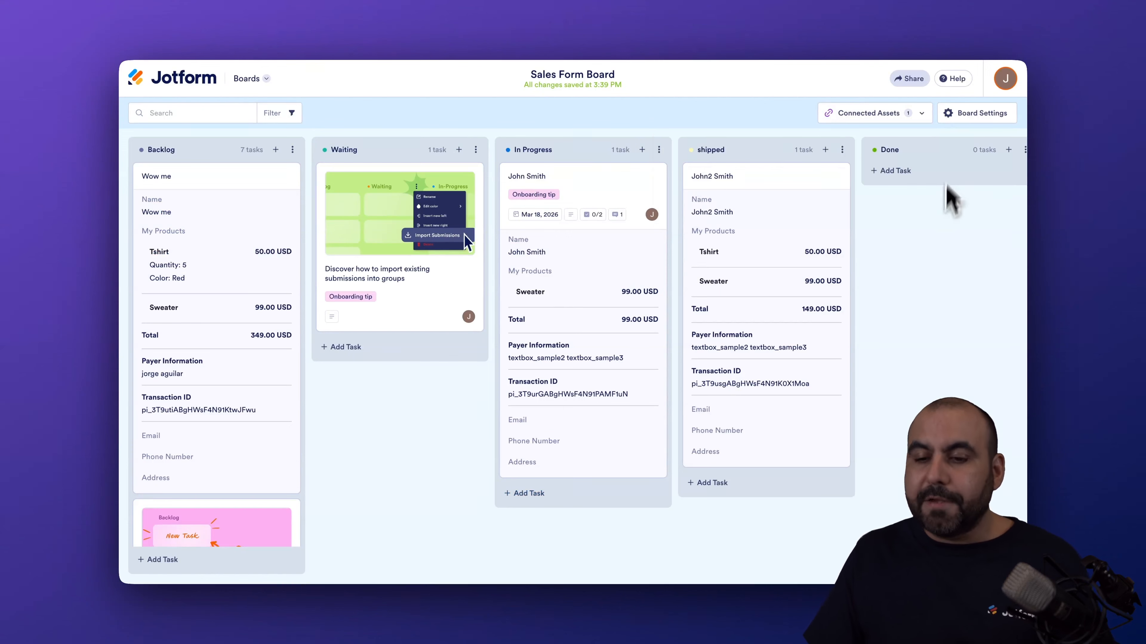
# Review the Task Fields and Card View options in the board settings without changing them
pyautogui.click(966, 116)
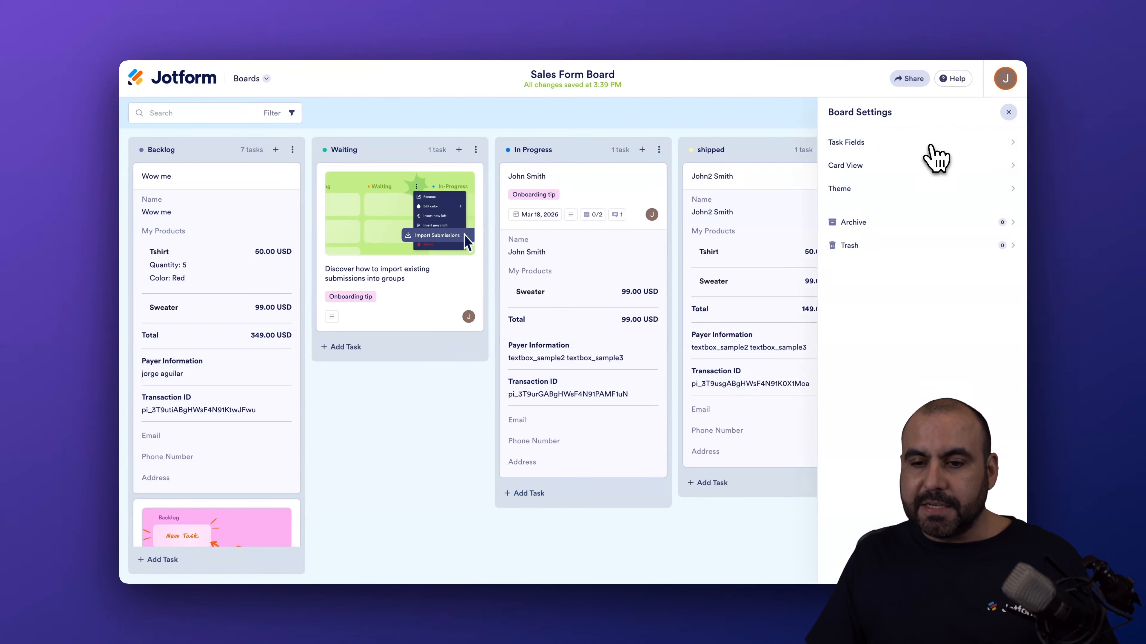
pyautogui.click(882, 143)
pyautogui.click(837, 113)
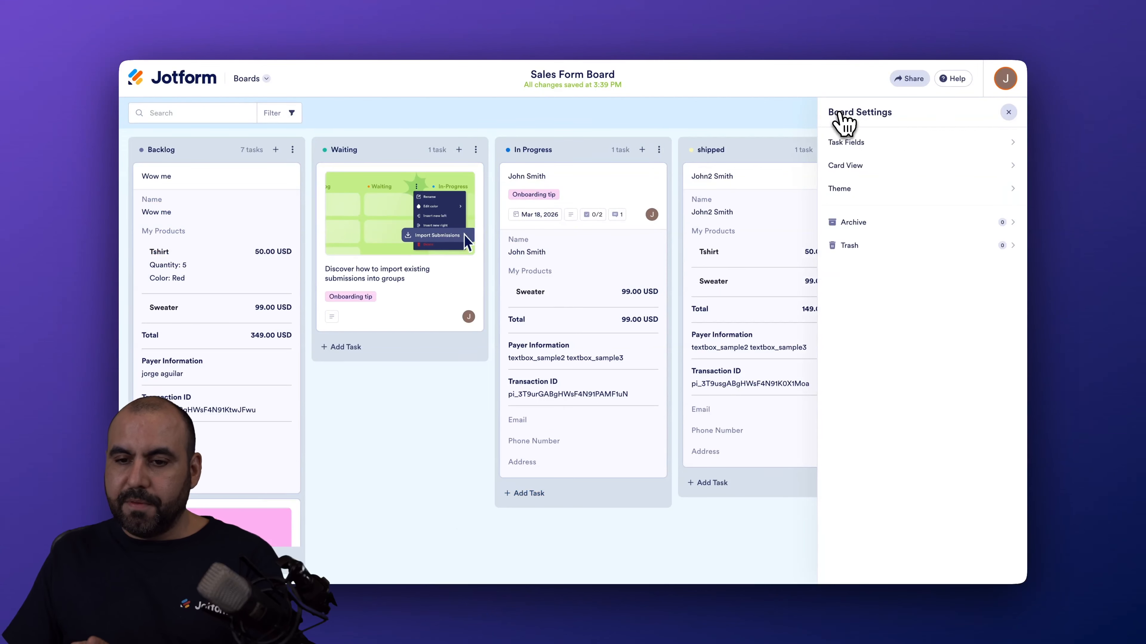
pyautogui.click(860, 167)
pyautogui.scroll(-2, 886, 422)
pyautogui.scroll(2, 887, 422)
pyautogui.click(837, 113)
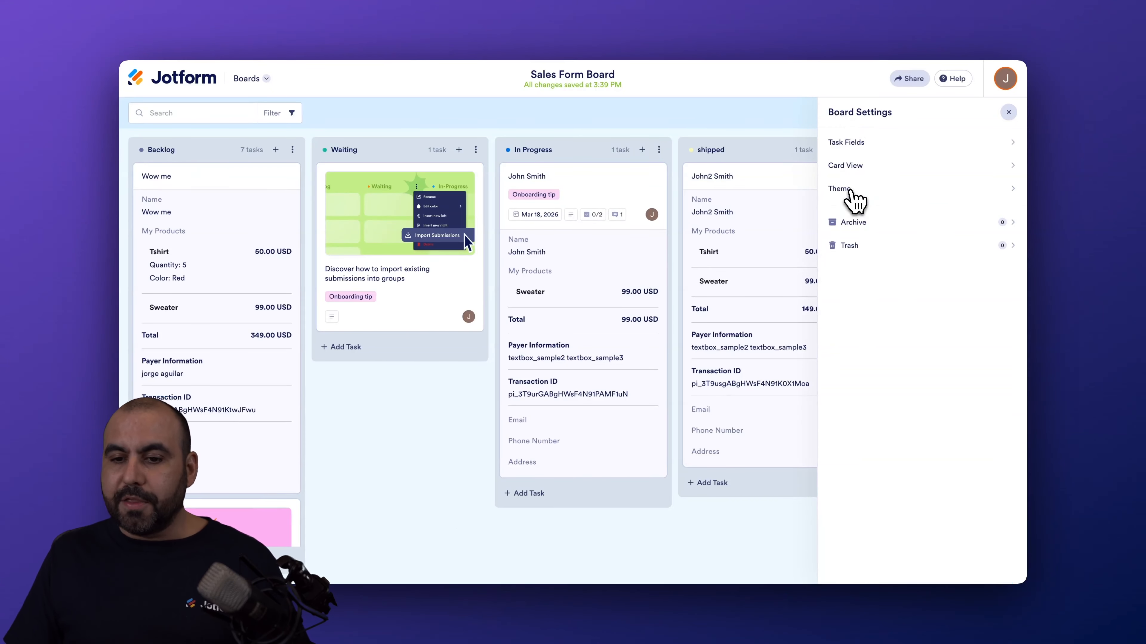
# Try the dark blue and purple gradient backgrounds, set the board's theme to the light blue-lavender gradient, and close the board settings
pyautogui.click(851, 192)
pyautogui.click(850, 289)
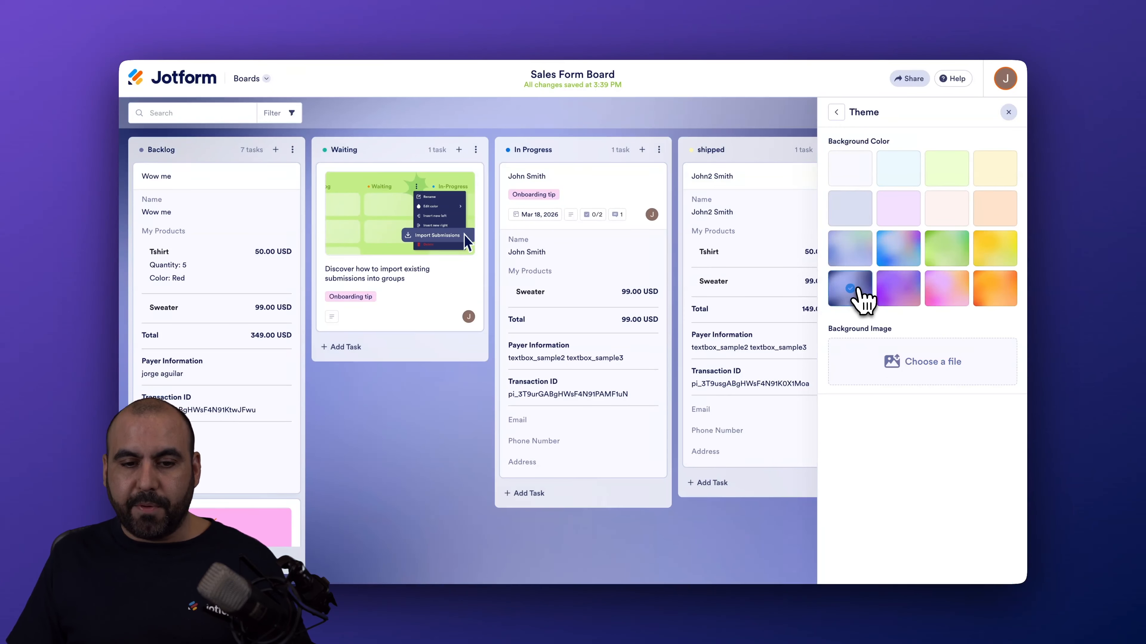
pyautogui.click(886, 290)
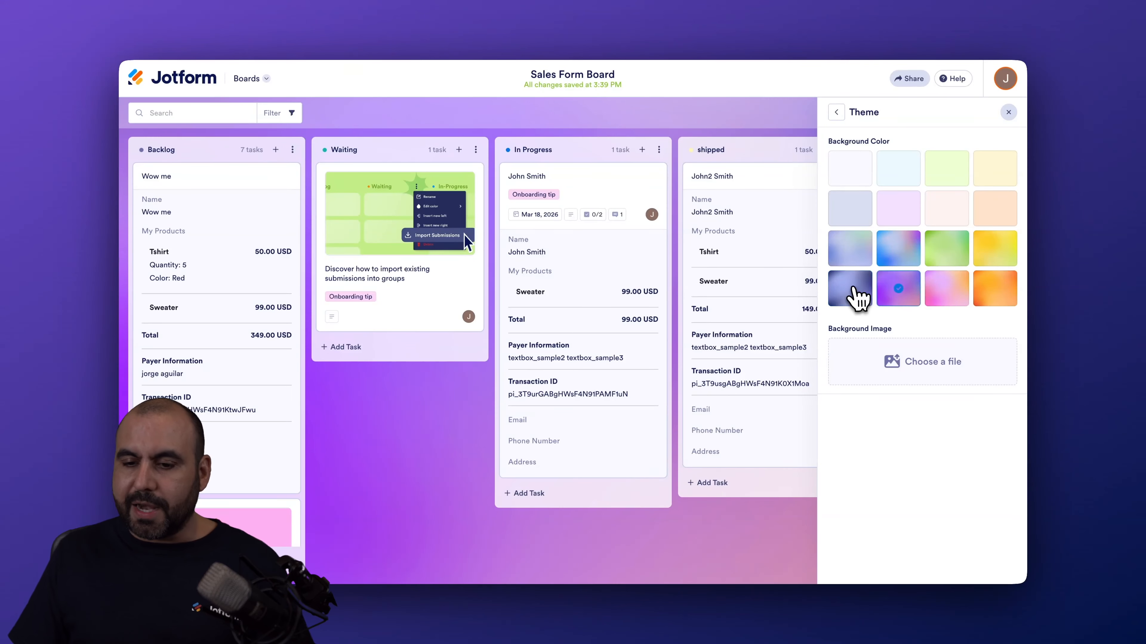
pyautogui.click(851, 261)
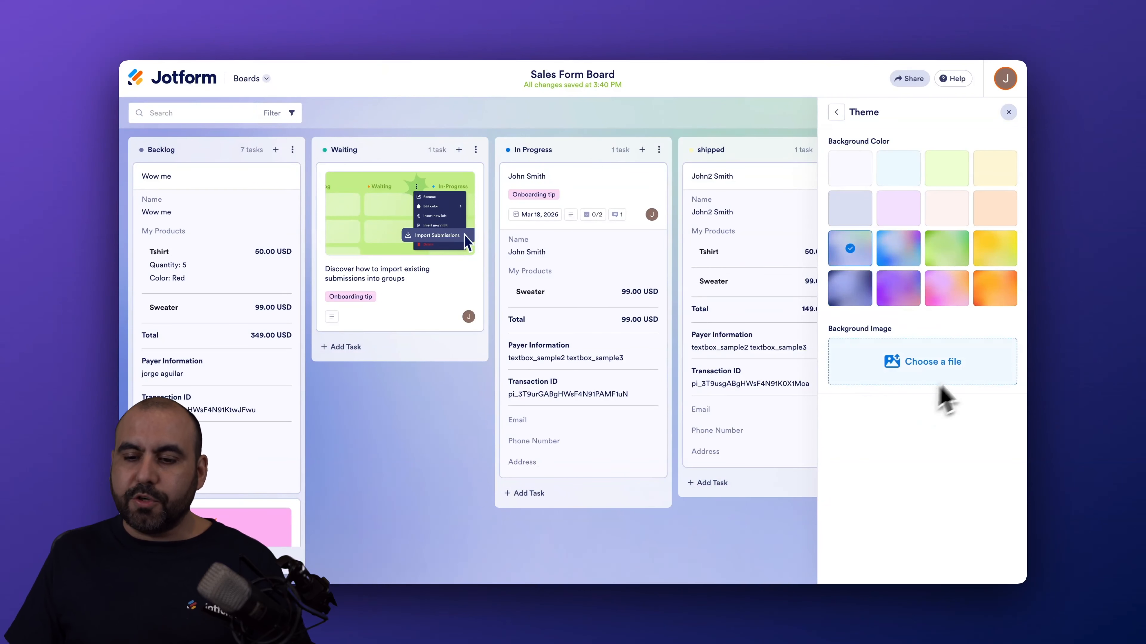
pyautogui.click(838, 113)
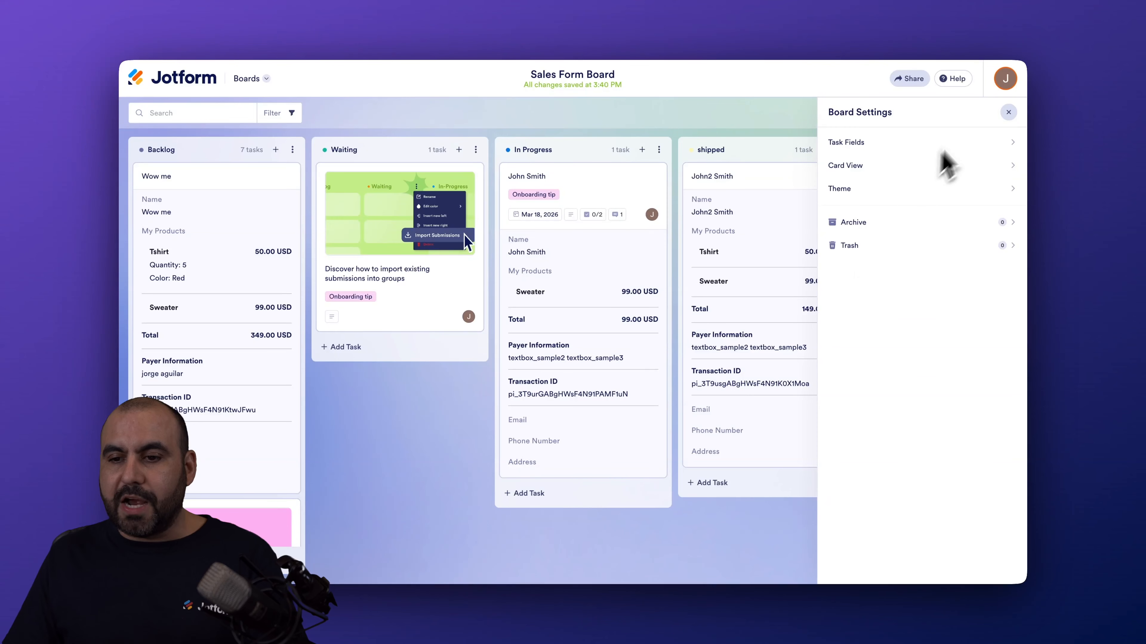
pyautogui.click(1008, 113)
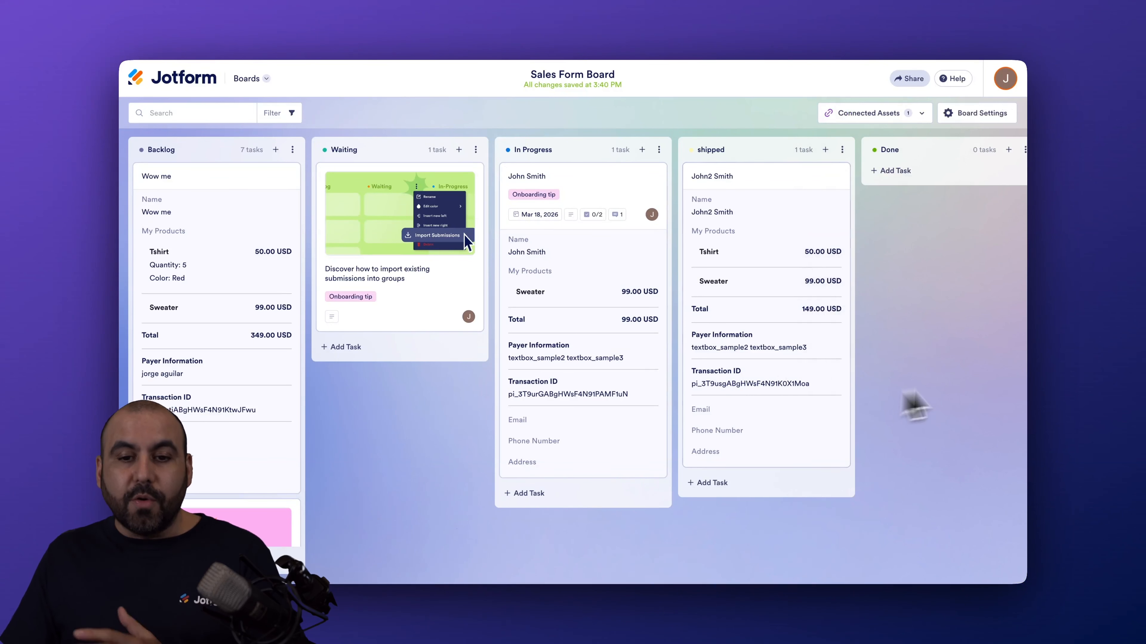